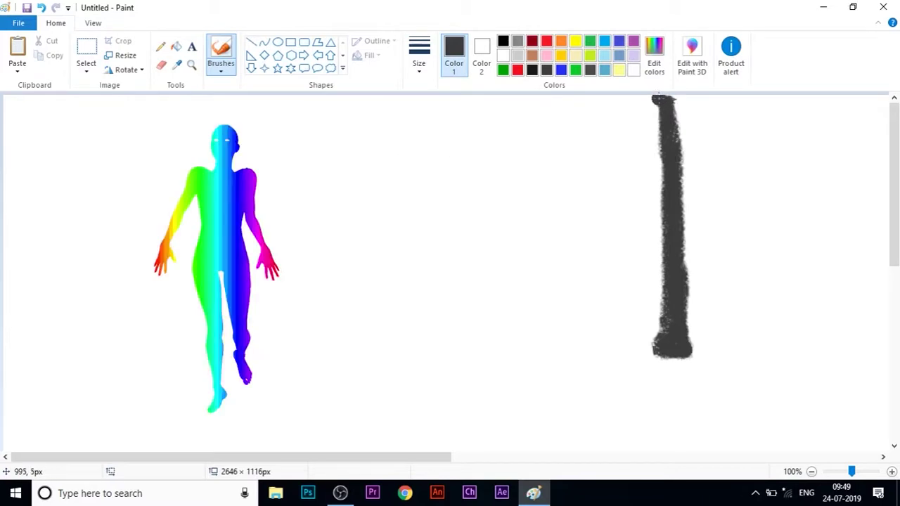
- Darken the thick tree trunk and paint a thinner near-black vertical trunk to the right of it
mouse_move(666, 133)
mouse_down()
mouse_move(676, 204)
mouse_move(669, 280)
mouse_move(682, 278)
mouse_move(659, 349)
mouse_move(687, 336)
mouse_up()
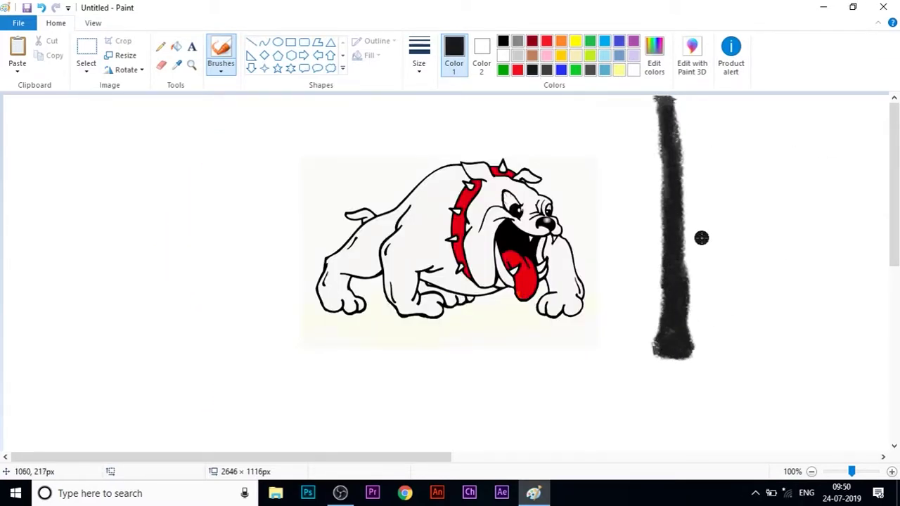
drag(798, 104, 800, 320)
click(221, 66)
click(220, 116)
drag(798, 105, 799, 324)
mouse_move(807, 288)
mouse_down()
mouse_move(806, 331)
mouse_move(808, 298)
mouse_up()
click(161, 65)
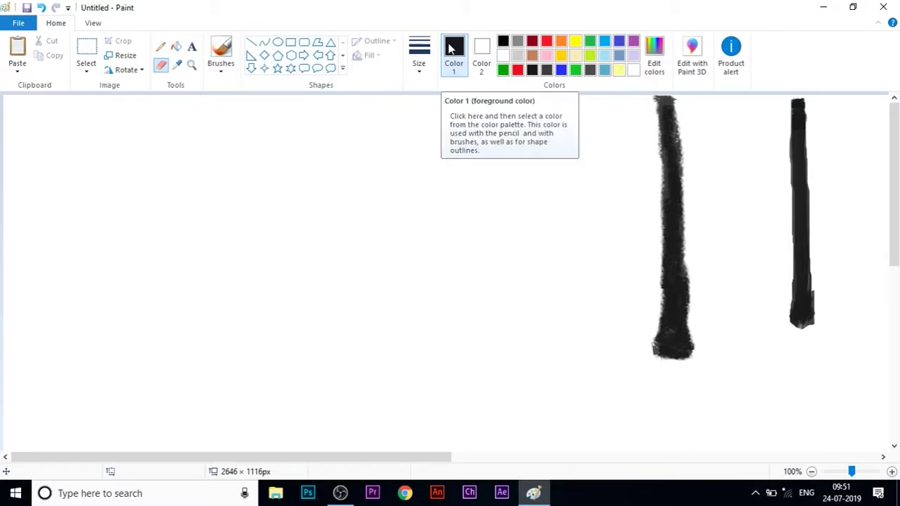
- Paint two dark vertical tree trunks side by side near the canvas's left edge
click(221, 53)
drag(152, 109, 158, 294)
drag(156, 112, 158, 313)
mouse_move(79, 100)
mouse_down()
mouse_move(77, 299)
mouse_move(79, 250)
mouse_up()
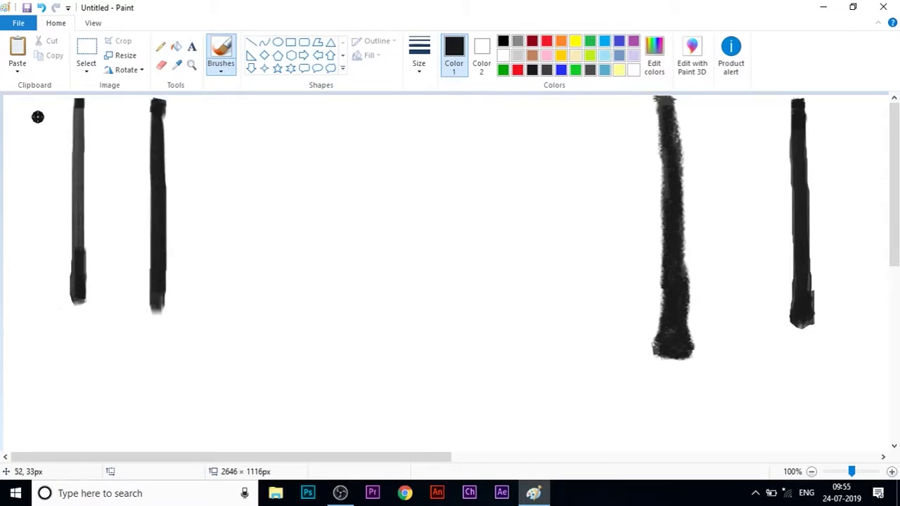
- Paint a very thin dark trunk at the canvas's far left edge and erase its lower tip
drag(22, 172, 21, 258)
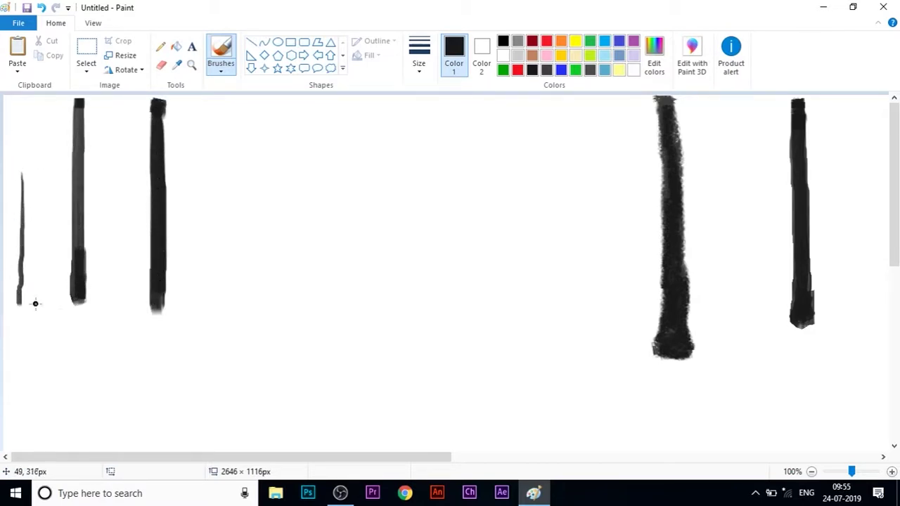
click(162, 66)
click(30, 294)
- Paint a thin light gray trunk and a thin dark gray trunk to the right of the left-hand black trunk
click(221, 66)
click(221, 144)
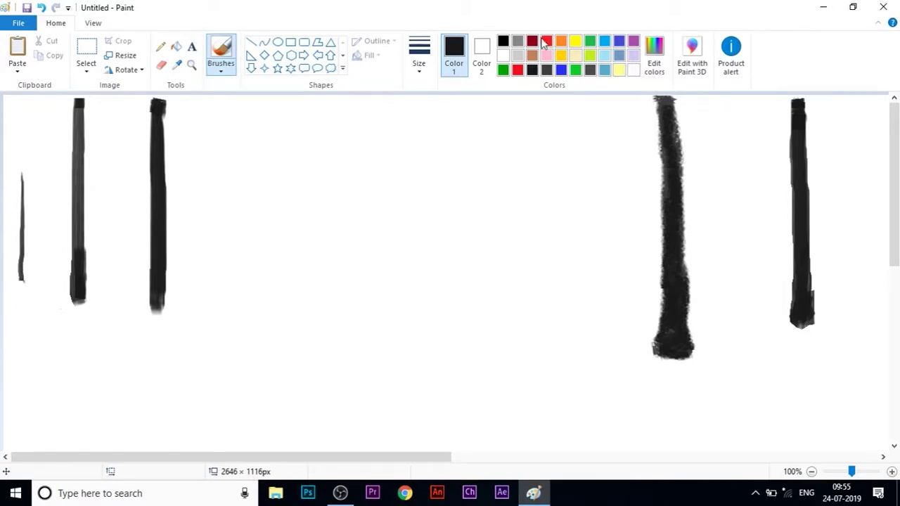
click(518, 56)
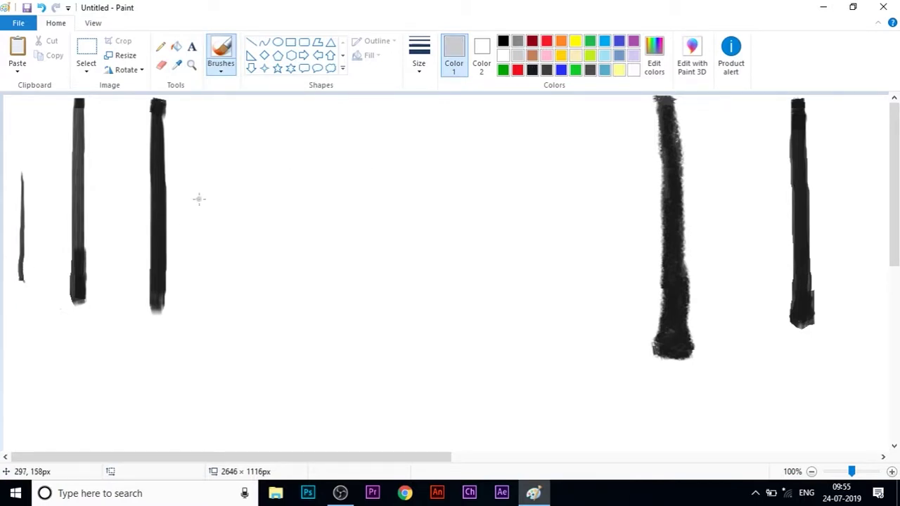
click(547, 71)
drag(247, 191, 247, 287)
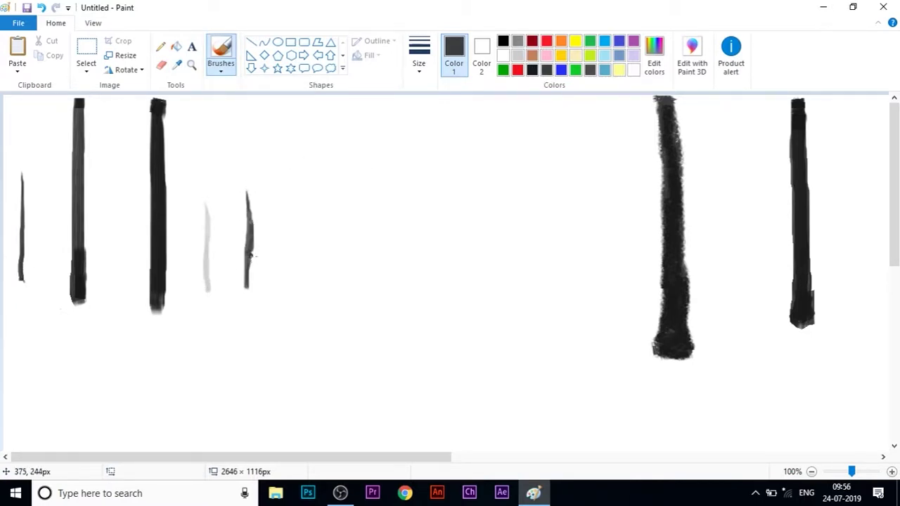
key(ctrl+z)
drag(237, 185, 236, 273)
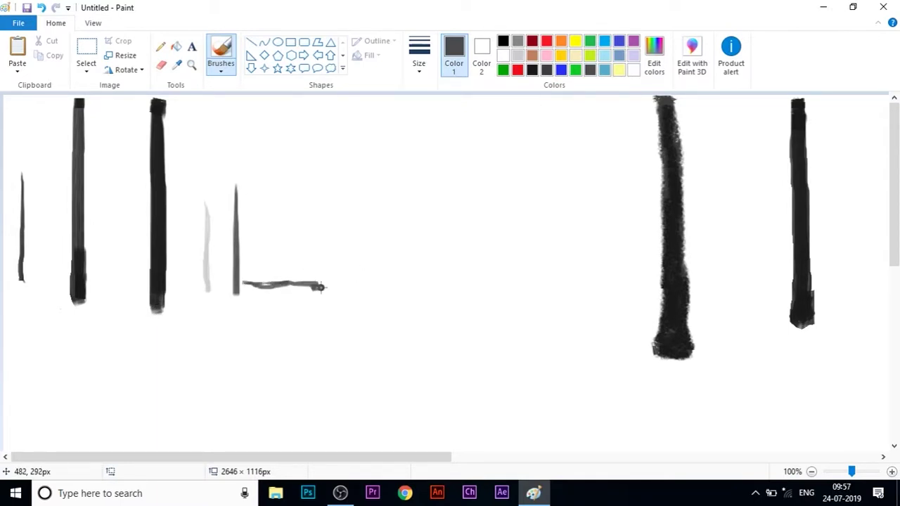
- Clean up and build a patch of dark gray horizontal ground strokes beside the thin gray trunk's base
click(162, 66)
drag(321, 289, 288, 328)
click(221, 70)
click(220, 119)
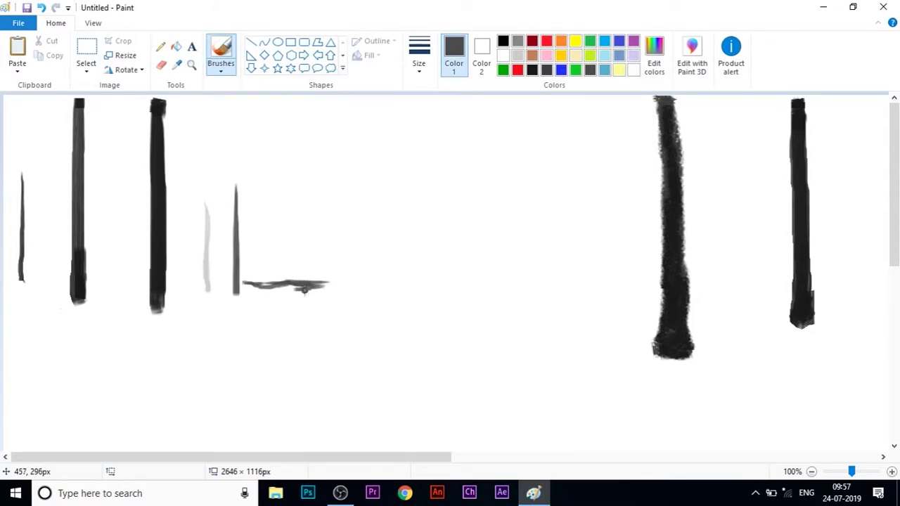
mouse_move(305, 289)
mouse_down()
mouse_move(323, 306)
mouse_move(306, 284)
mouse_move(172, 307)
mouse_up()
- Paint light turquoise and turquoise horizontal strokes along the bases of the left-hand trunks
click(604, 56)
click(605, 40)
drag(89, 301, 127, 295)
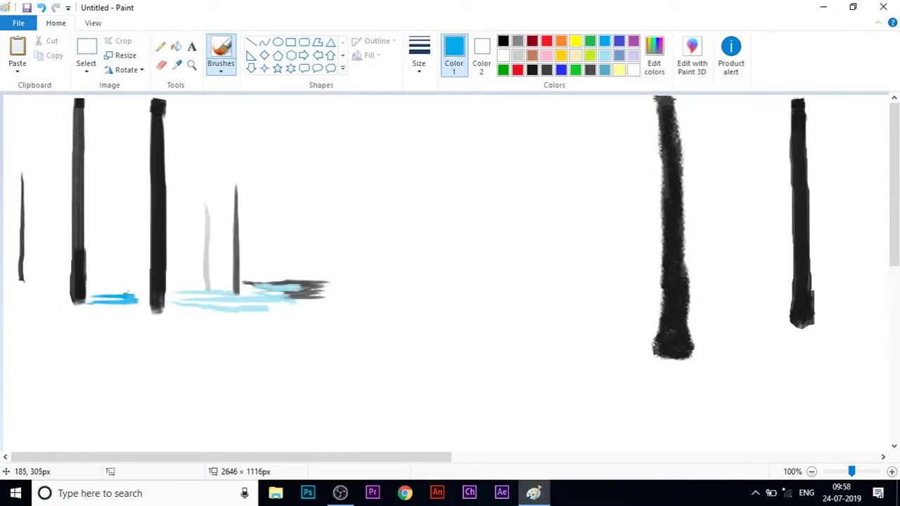
mouse_move(6, 291)
mouse_down()
mouse_move(63, 291)
mouse_move(123, 328)
mouse_up()
- Paint yellow strokes beneath the blue ones on the left and add a custom yellow to the palette
click(575, 40)
mouse_move(63, 309)
mouse_down()
mouse_move(145, 317)
mouse_move(128, 308)
mouse_up()
click(618, 70)
click(654, 55)
click(327, 335)
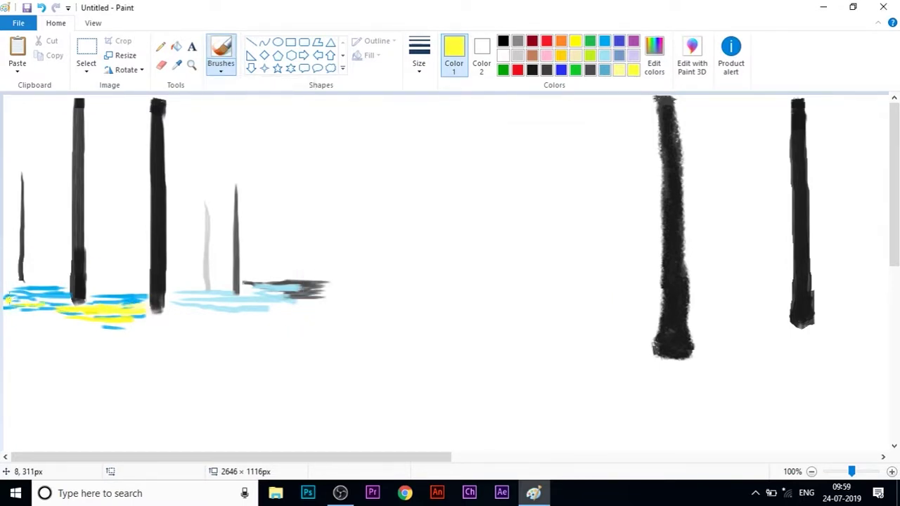
- Paint a red patch below the yellow strokes and a green patch beside it at the canvas's left edge
click(518, 69)
mouse_move(70, 316)
mouse_down()
mouse_move(66, 329)
mouse_move(107, 314)
mouse_move(151, 323)
mouse_up()
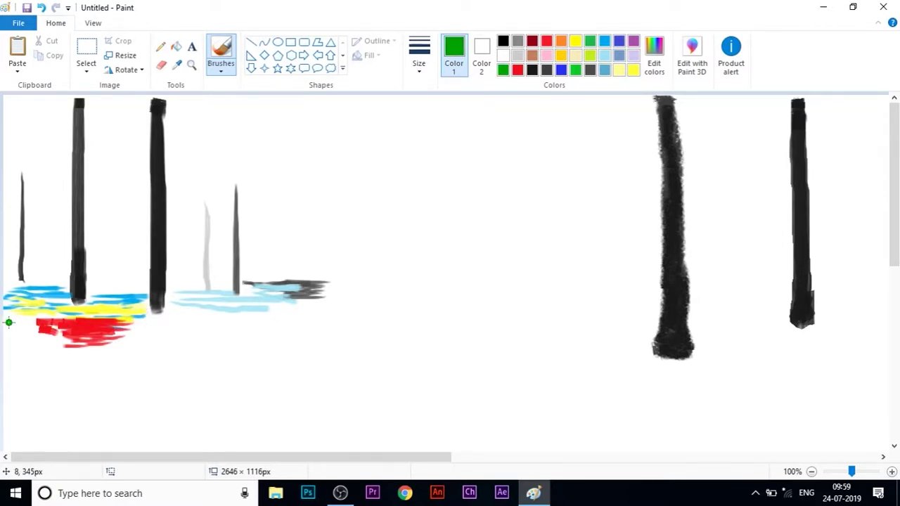
mouse_move(9, 322)
mouse_down()
mouse_move(80, 359)
mouse_move(7, 354)
mouse_move(69, 353)
mouse_up()
- Shade dark gray strokes around the far-left trunk and under the left black trunk, undoing the long extra stroke
click(220, 69)
click(220, 118)
click(590, 70)
mouse_move(47, 322)
mouse_down()
mouse_move(11, 282)
mouse_move(11, 300)
mouse_move(70, 298)
mouse_up()
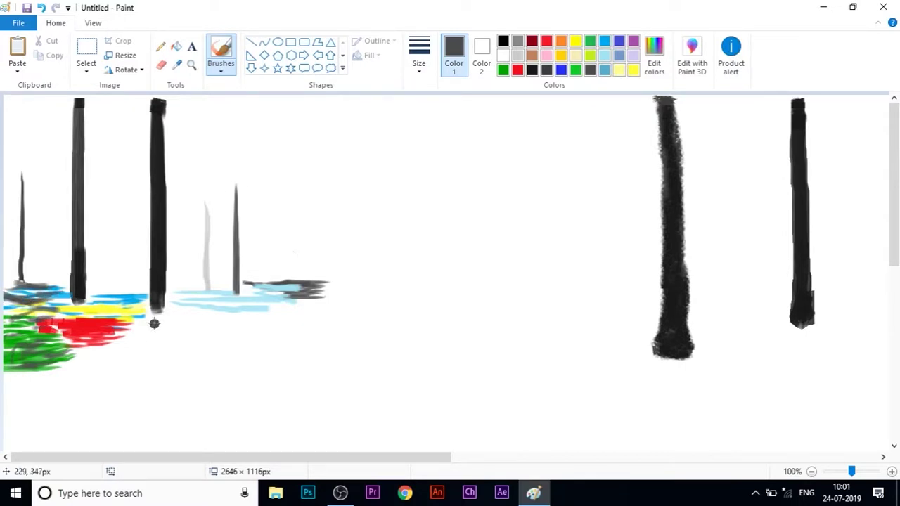
mouse_move(141, 322)
mouse_down()
mouse_move(176, 328)
mouse_move(197, 312)
mouse_move(195, 335)
mouse_up()
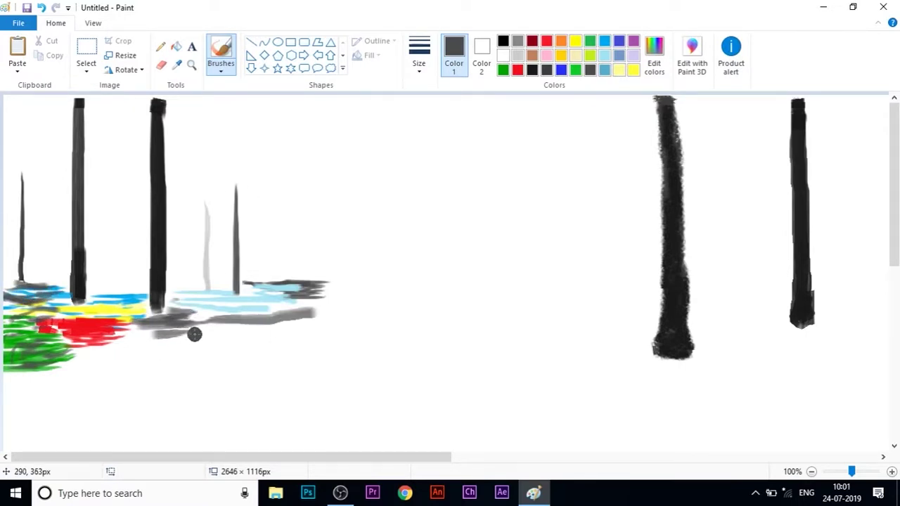
key(ctrl+z)
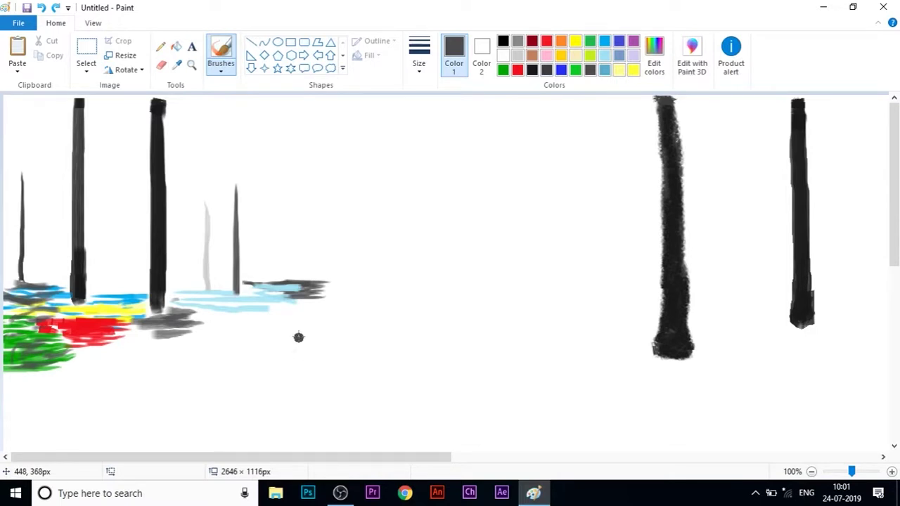
- Paint dark gray ground strokes below the turquoise area and a long gray line low across the left side
drag(263, 328, 320, 325)
mouse_move(286, 349)
mouse_down()
mouse_move(299, 362)
mouse_move(232, 370)
mouse_up()
drag(306, 442, 21, 443)
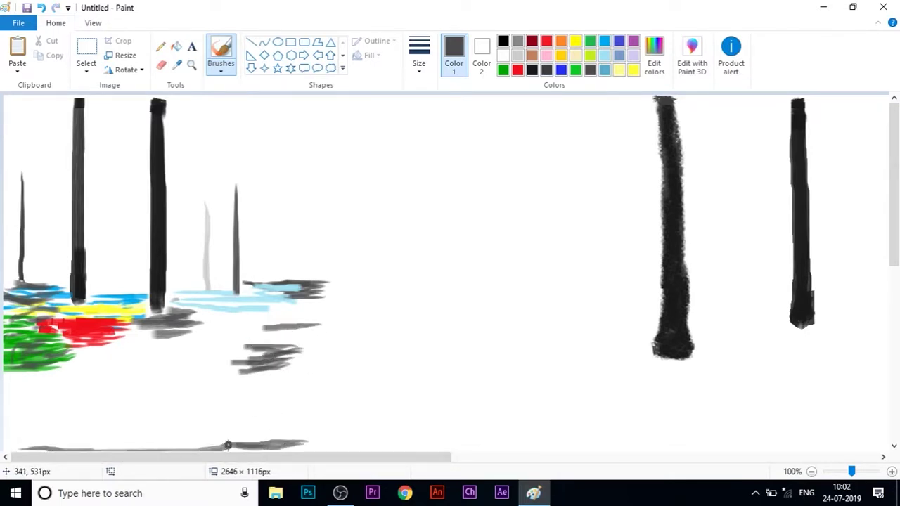
- Paint stacked indigo, green and red bands of horizontal strokes above the low gray line
click(618, 40)
mouse_move(109, 443)
mouse_down()
mouse_move(77, 440)
mouse_move(251, 439)
mouse_move(66, 431)
mouse_move(3, 444)
mouse_up()
mouse_move(75, 422)
mouse_down()
mouse_move(55, 419)
mouse_move(193, 419)
mouse_move(20, 422)
mouse_move(88, 425)
mouse_move(62, 408)
mouse_move(101, 401)
mouse_up()
click(547, 40)
click(517, 70)
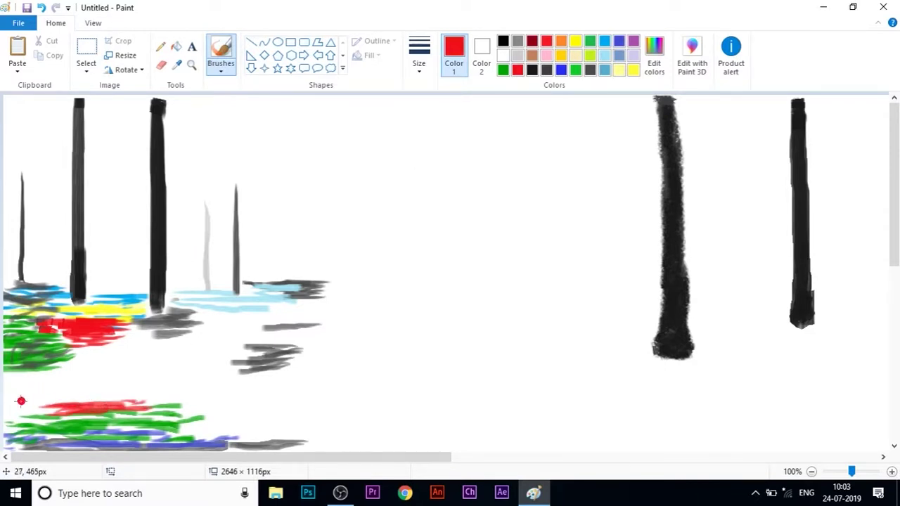
mouse_move(21, 401)
mouse_down()
mouse_move(123, 390)
mouse_move(188, 401)
mouse_move(83, 388)
mouse_up()
- Paint a yellow arc over the red band, green strokes up the ground's right edge, and more light turquoise strokes
click(630, 71)
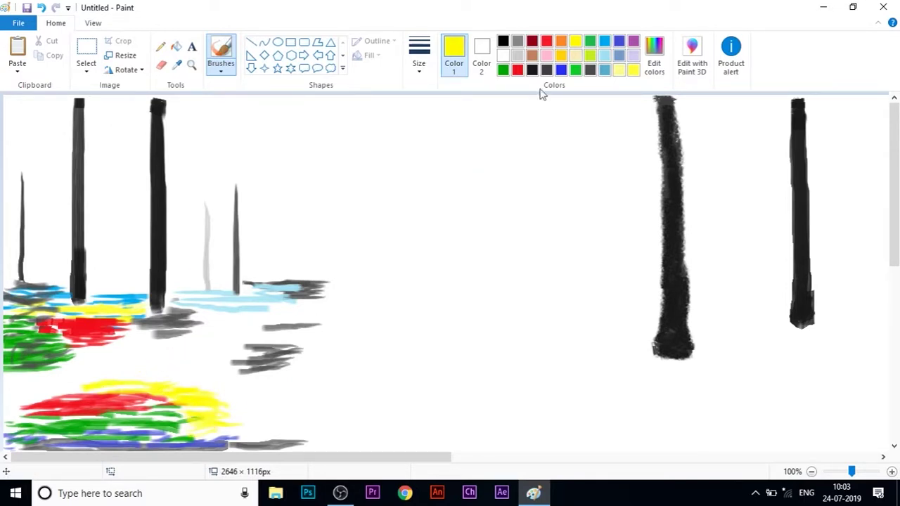
click(575, 70)
mouse_move(232, 404)
mouse_down()
mouse_move(223, 429)
mouse_move(270, 402)
mouse_move(296, 333)
mouse_move(320, 307)
mouse_move(253, 326)
mouse_move(197, 317)
mouse_up()
click(606, 54)
mouse_move(274, 296)
mouse_down()
mouse_move(201, 310)
mouse_move(180, 288)
mouse_up()
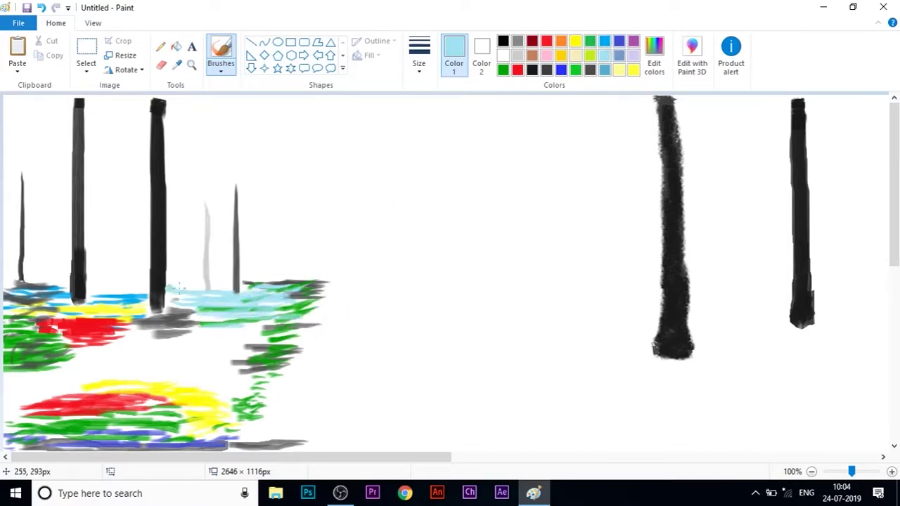
- Paint blue-gray strokes in the middle of the left ground and fill its left edge with green strokes
click(606, 70)
mouse_move(205, 359)
mouse_down()
mouse_move(91, 357)
mouse_move(229, 372)
mouse_up()
click(575, 70)
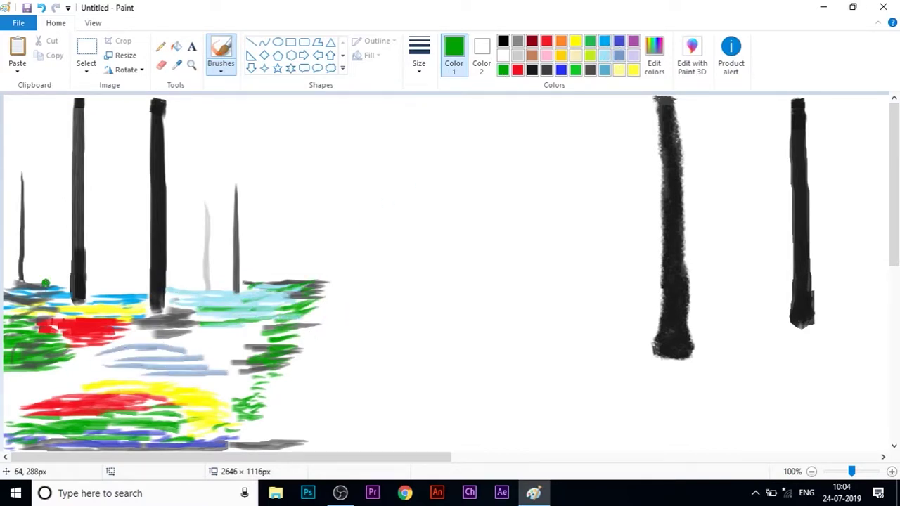
mouse_move(42, 380)
mouse_down()
mouse_move(40, 405)
mouse_move(96, 383)
mouse_move(75, 368)
mouse_move(86, 372)
mouse_move(11, 385)
mouse_move(24, 436)
mouse_move(1, 423)
mouse_up()
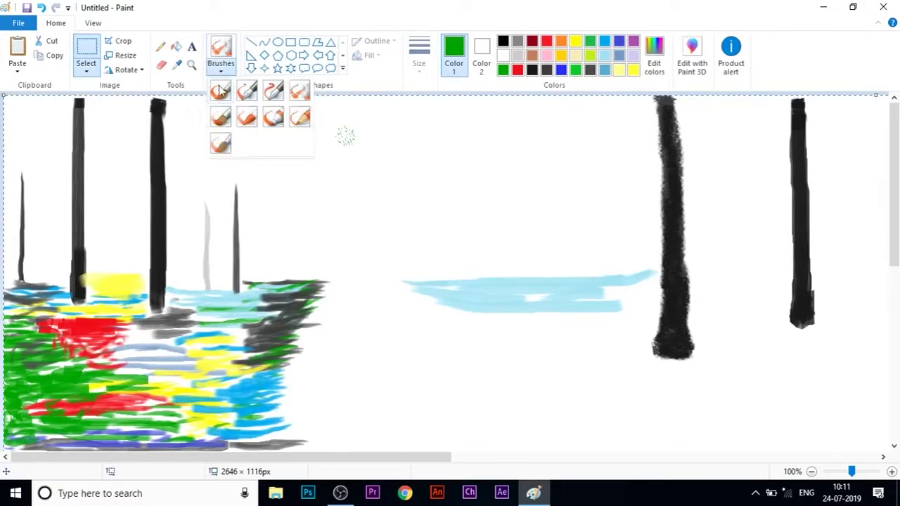
- Paint textured green strokes over the light turquoise strip left of the thick trunk
key(Escape)
mouse_move(422, 282)
mouse_down()
mouse_move(597, 284)
mouse_move(632, 272)
mouse_up()
click(634, 70)
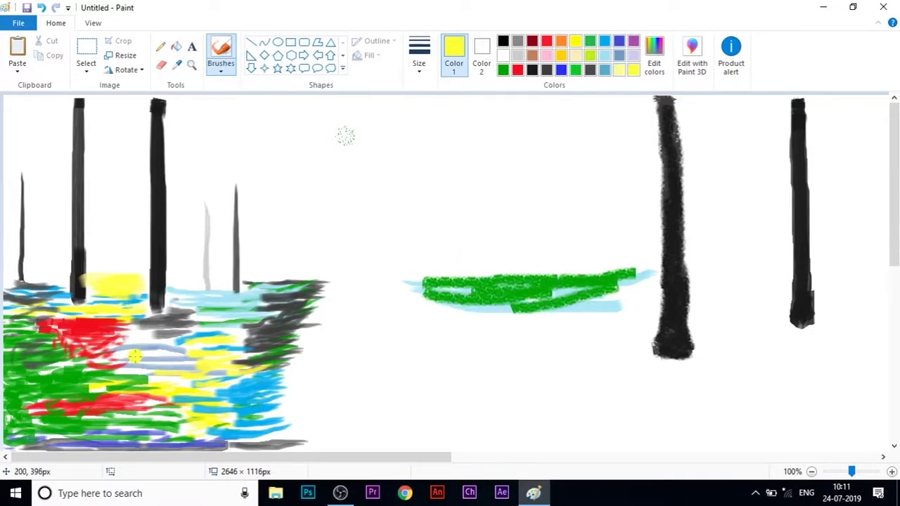
- Paint a dark gray mound at the left black trunk's base and a textured yellow patch beneath it
click(547, 69)
mouse_move(169, 320)
mouse_down()
mouse_move(134, 312)
mouse_move(190, 324)
mouse_move(134, 333)
mouse_up()
click(575, 40)
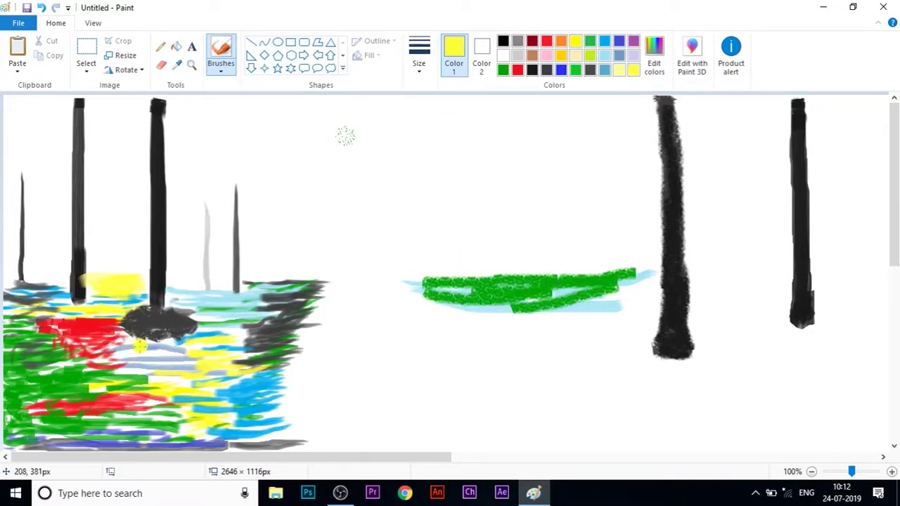
mouse_move(120, 369)
mouse_down()
mouse_move(213, 354)
mouse_move(213, 372)
mouse_move(113, 358)
mouse_up()
- Fill in textured red and green patches on the left ground and touch up the area above with light turquoise
click(547, 40)
mouse_move(42, 411)
mouse_down()
mouse_move(116, 397)
mouse_move(161, 422)
mouse_move(42, 422)
mouse_up()
click(503, 69)
mouse_move(5, 325)
mouse_down()
mouse_move(27, 374)
mouse_move(21, 396)
mouse_move(31, 425)
mouse_move(12, 269)
mouse_move(70, 296)
mouse_up()
click(604, 69)
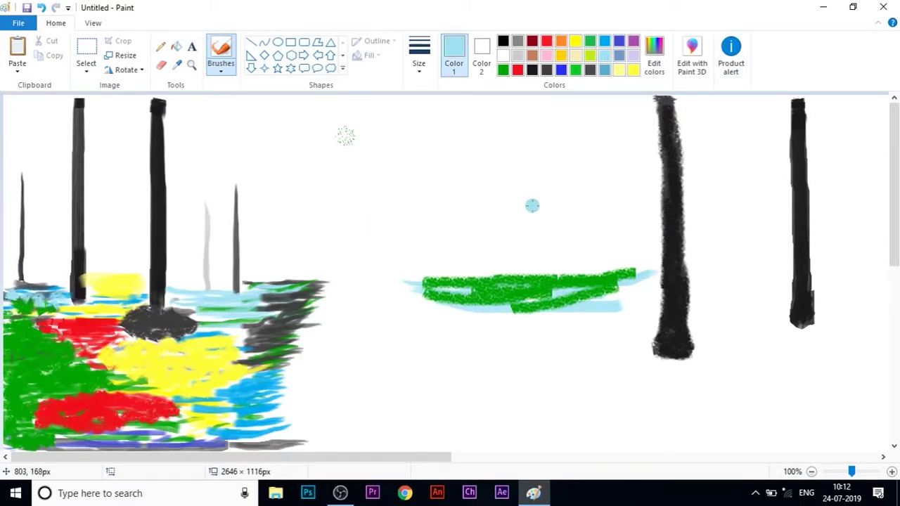
- Erase the turquoise and green strip left of the thick trunk
click(161, 65)
mouse_move(398, 290)
mouse_down()
mouse_move(410, 297)
mouse_move(646, 267)
mouse_move(599, 307)
mouse_up()
click(221, 65)
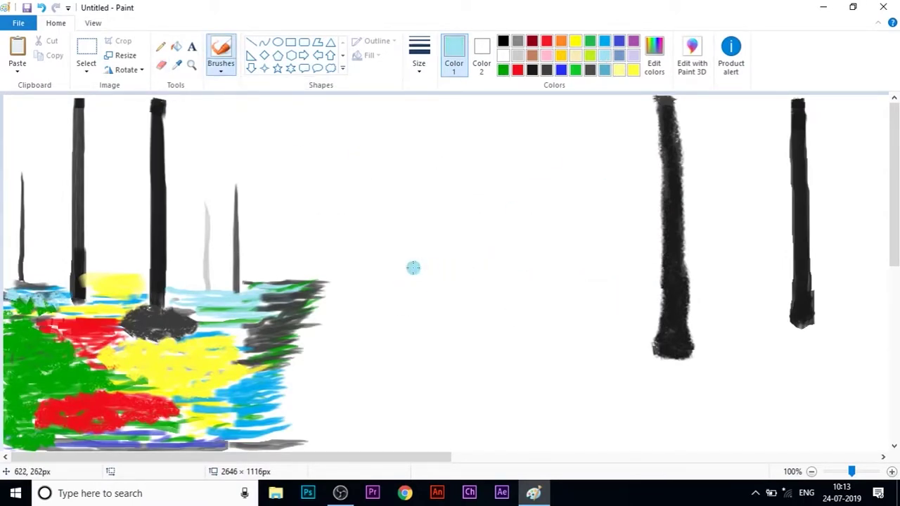
- Paint light turquoise, green and red textured horizontal bands leading up to the thick trunk from the left
mouse_move(424, 281)
mouse_down()
mouse_move(620, 278)
mouse_move(436, 289)
mouse_move(664, 284)
mouse_up()
click(503, 69)
drag(466, 291, 664, 291)
click(517, 69)
drag(481, 304, 544, 307)
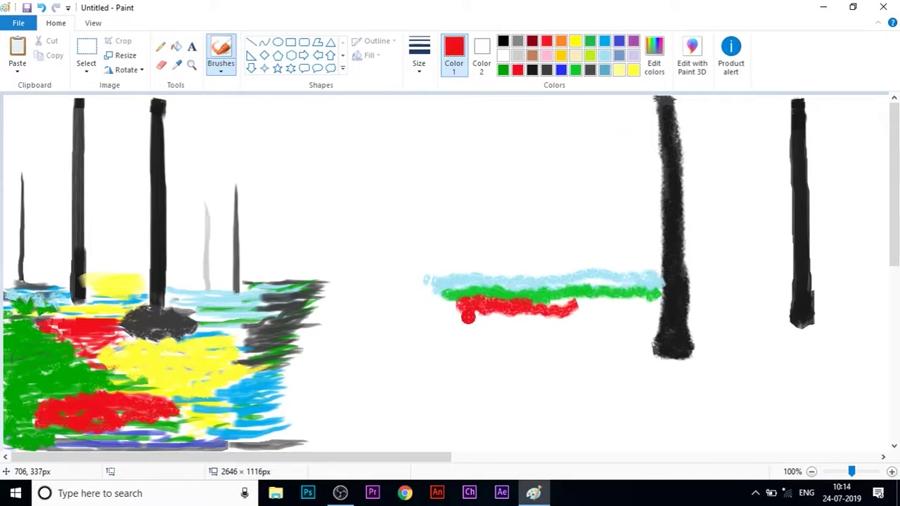
mouse_move(468, 317)
mouse_down()
mouse_move(645, 315)
mouse_move(578, 332)
mouse_move(646, 346)
mouse_move(572, 344)
mouse_up()
- Paint a yellow patch between the red band and the thick trunk, and a green band underneath
click(575, 40)
click(575, 70)
drag(478, 344, 558, 344)
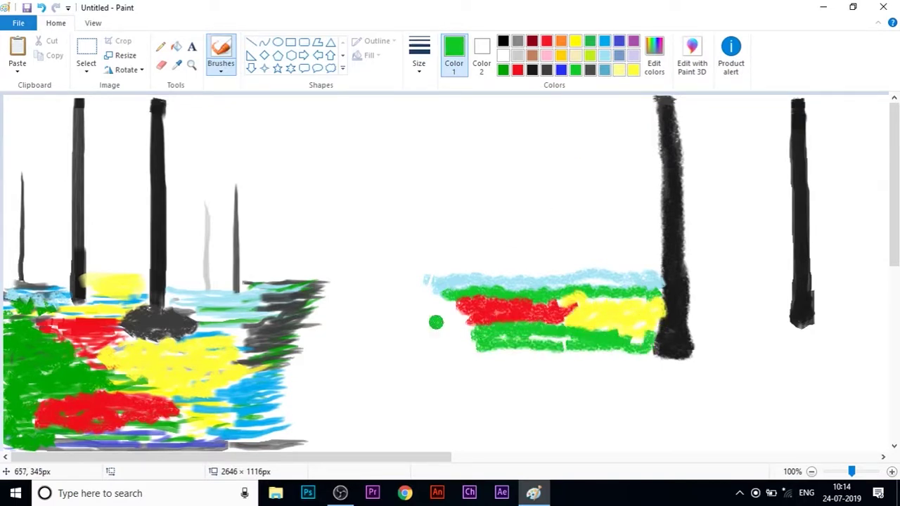
- Paint a thin pink strip under the lower green band, redoing it with a different brush
click(547, 55)
drag(466, 360, 519, 361)
click(222, 73)
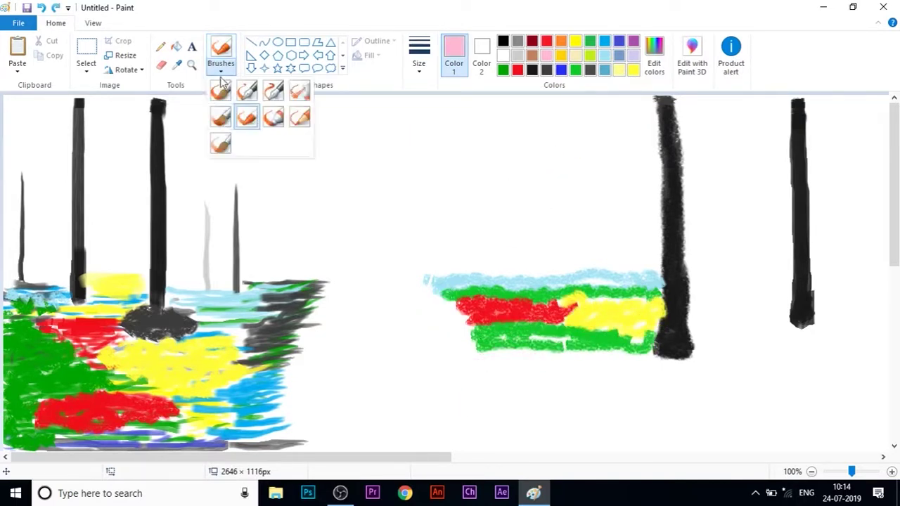
click(221, 90)
drag(464, 360, 583, 358)
drag(492, 361, 611, 356)
- Paint a textured yellow patch below the pink strip and a red patch beneath its right end
click(575, 41)
mouse_move(542, 374)
mouse_down()
mouse_move(551, 364)
mouse_move(612, 369)
mouse_move(563, 383)
mouse_move(640, 371)
mouse_move(610, 380)
mouse_move(612, 397)
mouse_move(713, 410)
mouse_move(675, 421)
mouse_move(633, 408)
mouse_up()
click(547, 40)
- Paint green foliage patches between the two right-hand trunks and beyond the thinner one
click(589, 40)
drag(701, 281, 787, 282)
drag(814, 279, 887, 279)
mouse_move(694, 290)
mouse_down()
mouse_move(780, 299)
mouse_move(697, 326)
mouse_up()
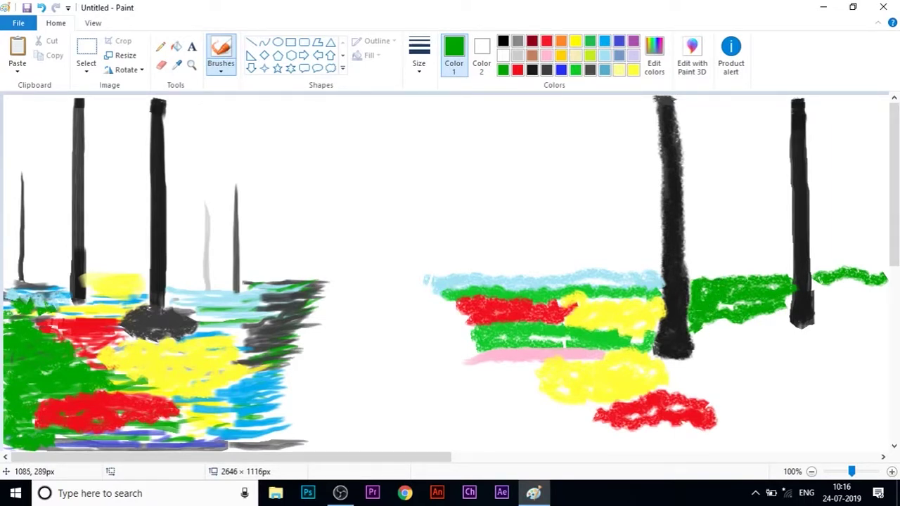
- Extend the yellow patch under the thick trunk and paint a blue patch to the right of it
click(606, 55)
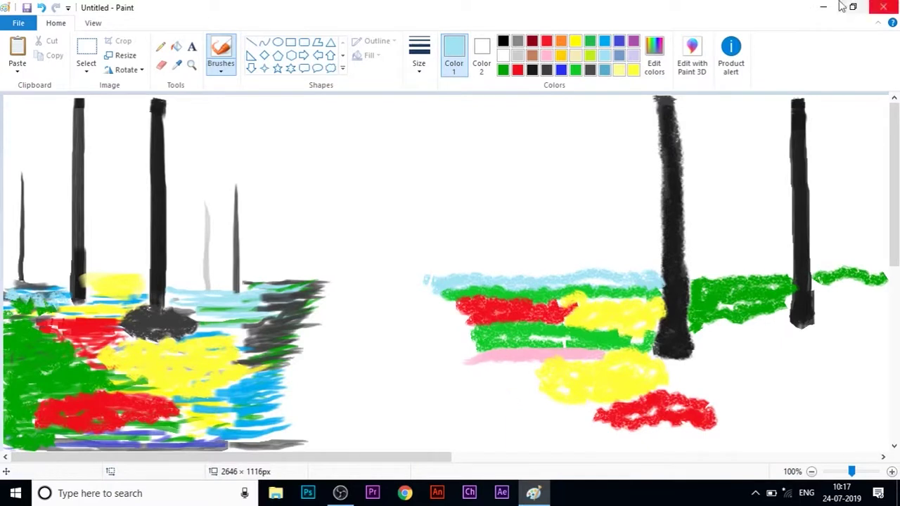
click(632, 69)
mouse_move(668, 365)
mouse_down()
mouse_move(696, 380)
mouse_move(682, 385)
mouse_move(710, 377)
mouse_move(764, 392)
mouse_move(798, 387)
mouse_up()
click(561, 69)
- Paint a thin yellow strip beneath the green patch between the right-hand trunks
click(503, 70)
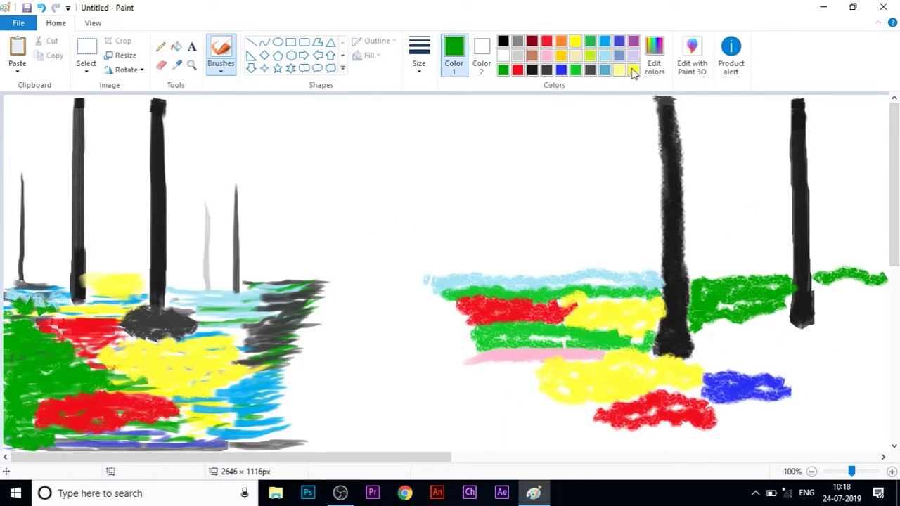
click(632, 69)
mouse_move(704, 333)
mouse_down()
mouse_move(785, 318)
mouse_move(725, 321)
mouse_up()
- Widen the thinner right trunk's base and darken the mound under the left black trunk with near-black strokes
click(533, 70)
mouse_move(791, 297)
mouse_down()
mouse_move(808, 329)
mouse_move(817, 321)
mouse_up()
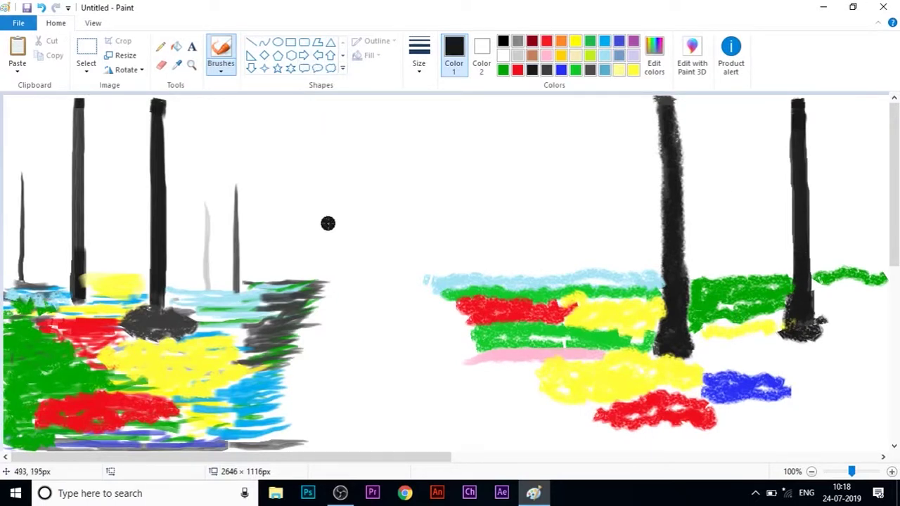
mouse_move(135, 321)
mouse_down()
mouse_move(161, 314)
mouse_move(128, 322)
mouse_up()
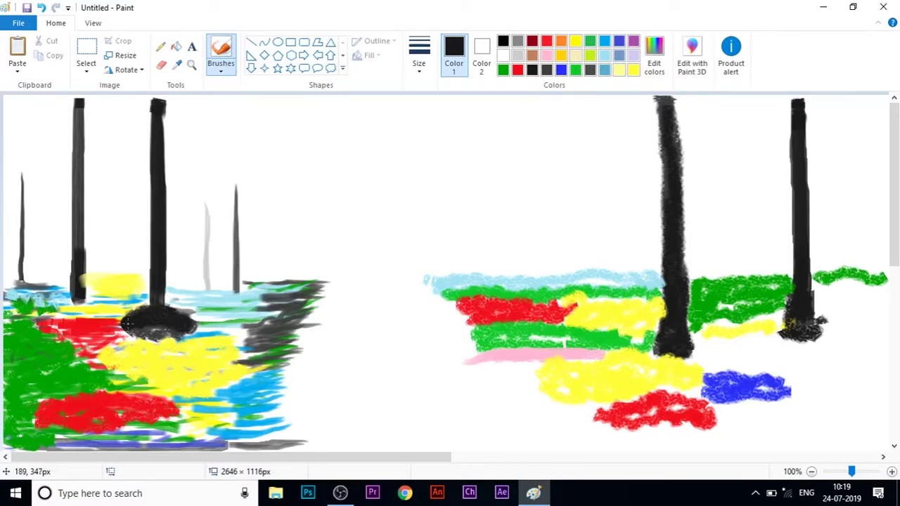
- Paint more green strokes under the yellow strip and down the area beyond the thinner right trunk
click(503, 70)
mouse_move(791, 341)
mouse_down()
mouse_move(696, 348)
mouse_move(766, 345)
mouse_up()
mouse_move(817, 283)
mouse_down()
mouse_move(872, 338)
mouse_move(840, 368)
mouse_move(871, 334)
mouse_up()
- Extend the red patch with wide red strokes across the lower right of the scene
click(546, 41)
scroll(747, 421, right, 10)
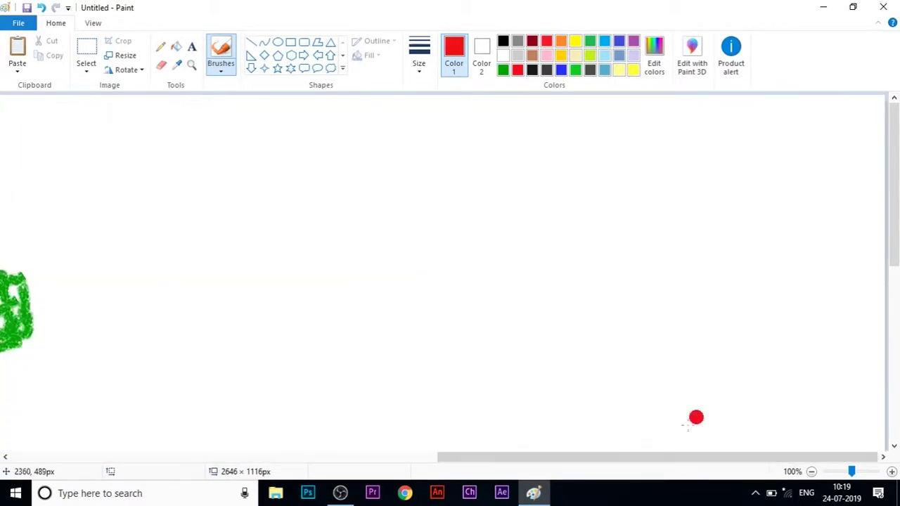
scroll(696, 418, left, 10)
mouse_move(720, 424)
mouse_down()
mouse_move(774, 439)
mouse_move(619, 429)
mouse_up()
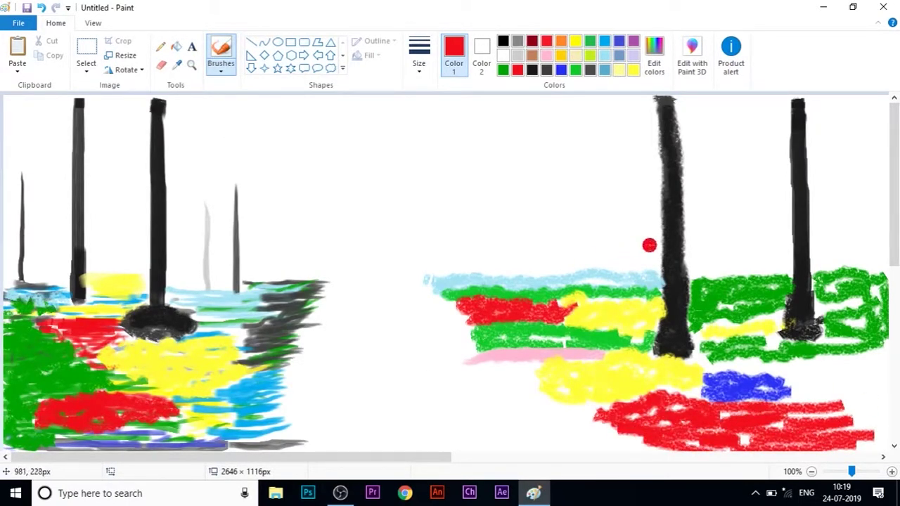
- Paint a green patch at the scene's lower right edge and a yellow band above the blue and red patches
click(575, 70)
scroll(829, 440, down, 5)
scroll(829, 441, up, 5)
mouse_move(888, 424)
mouse_down()
mouse_move(873, 343)
mouse_move(809, 363)
mouse_move(784, 348)
mouse_move(770, 360)
mouse_up()
click(634, 70)
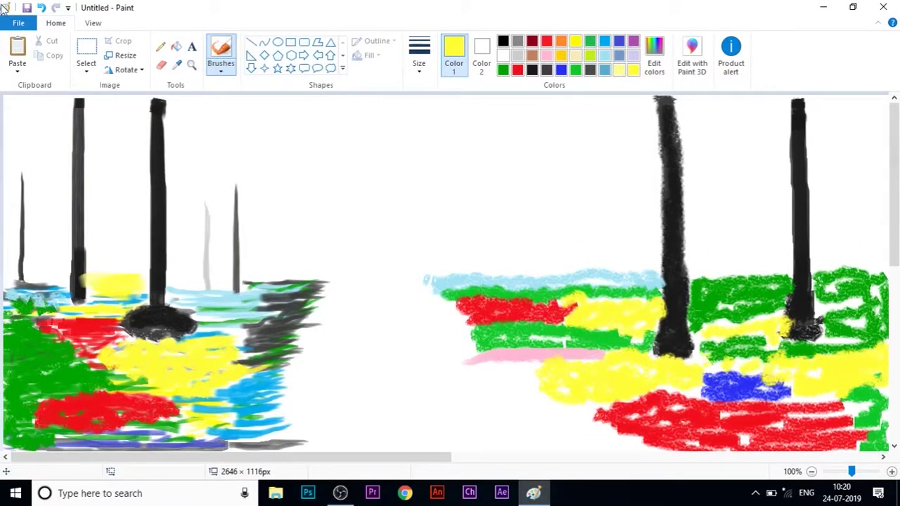
- Paint a steel-blue area below the pink strip and extend the pink strip with more pink strokes
click(605, 71)
mouse_move(487, 368)
mouse_down()
mouse_move(615, 430)
mouse_move(492, 425)
mouse_move(531, 382)
mouse_move(502, 431)
mouse_move(636, 444)
mouse_up()
click(547, 56)
mouse_move(520, 367)
mouse_down()
mouse_move(462, 321)
mouse_move(492, 332)
mouse_up()
- Extend the inner ends of the green, red and light-blue ground strips, and touch up the thick right trunk in near-black
click(576, 70)
click(518, 70)
mouse_move(464, 302)
mouse_down()
mouse_move(452, 310)
mouse_move(441, 298)
mouse_move(481, 291)
mouse_up()
click(602, 58)
click(532, 69)
drag(628, 162, 634, 174)
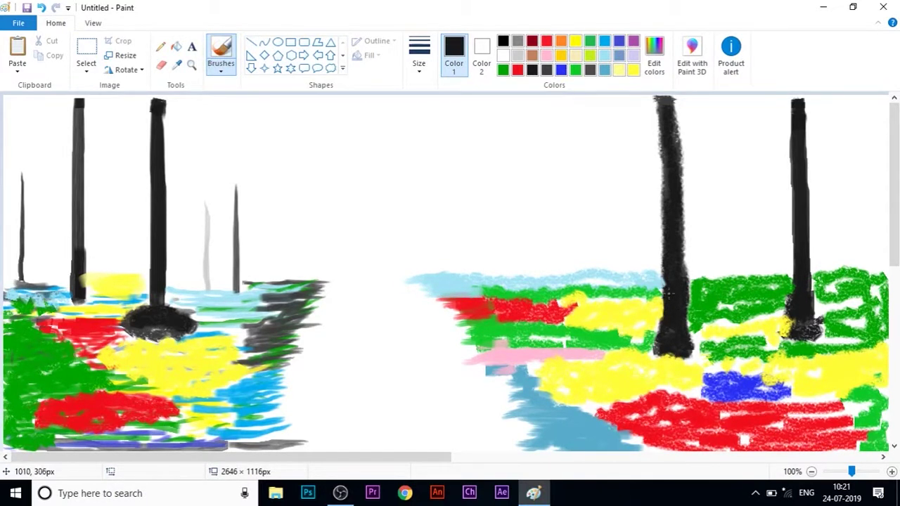
- Spray indigo speckles over the large red patch at the lower right with the airbrush
click(161, 65)
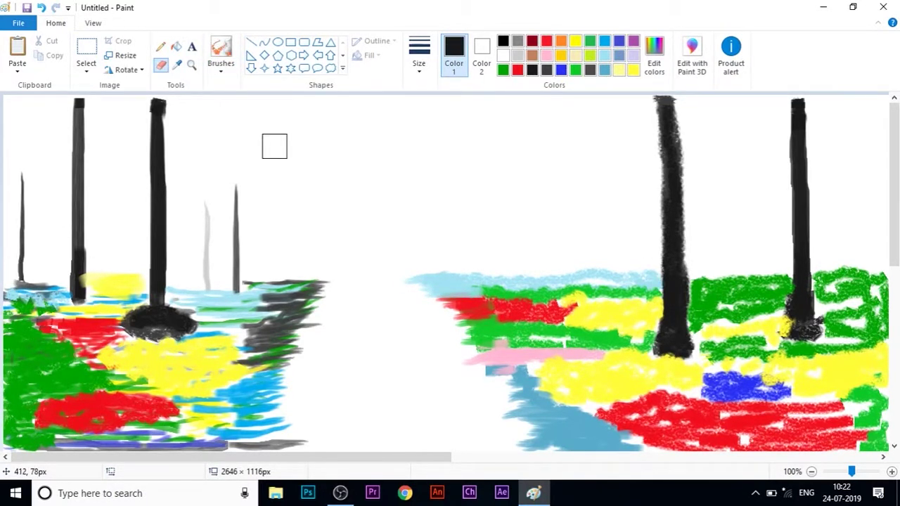
click(561, 70)
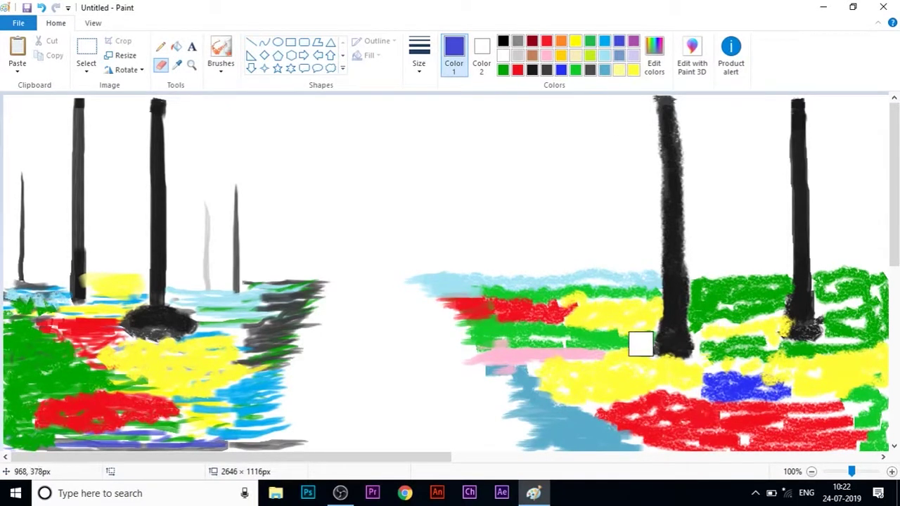
click(220, 64)
click(299, 91)
mouse_move(724, 431)
mouse_down()
mouse_move(749, 440)
mouse_move(703, 450)
mouse_move(850, 411)
mouse_up()
- Paint indigo crayon strokes over the lower right green patch and a dark gray patch beside the thin right trunk's base
click(221, 67)
click(273, 117)
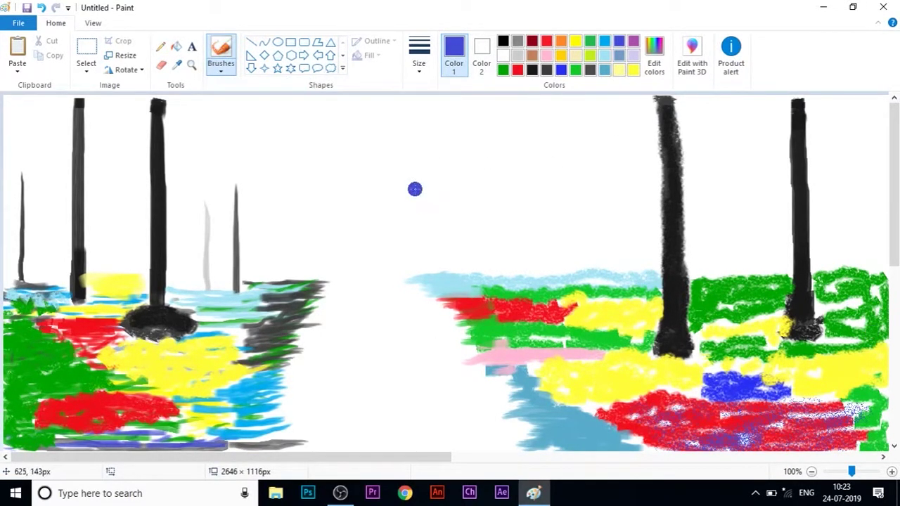
mouse_move(882, 381)
mouse_down()
mouse_move(875, 448)
mouse_move(858, 394)
mouse_up()
click(546, 70)
mouse_move(821, 311)
mouse_down()
mouse_move(840, 295)
mouse_move(843, 323)
mouse_up()
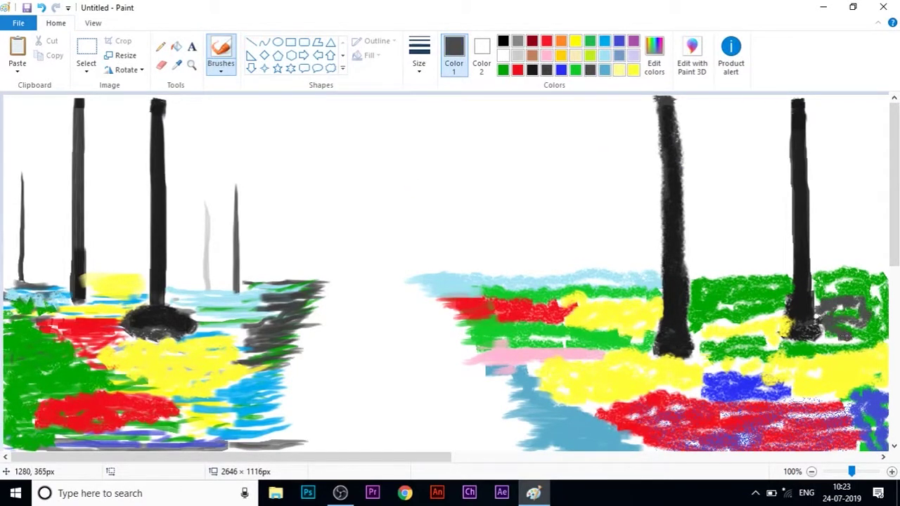
- Try to widen the bases of the two right-hand trunks with black strokes, and undo the attempt
click(161, 47)
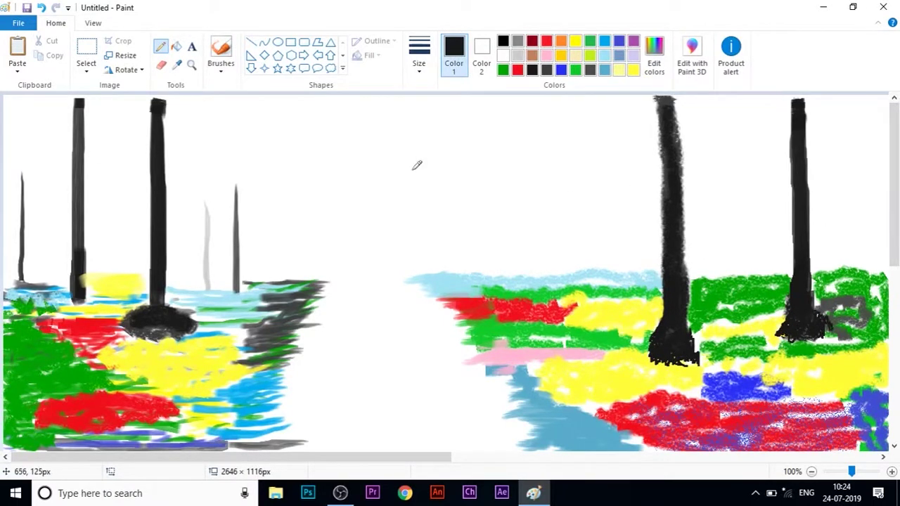
click(221, 50)
drag(836, 336, 779, 321)
drag(655, 348, 691, 332)
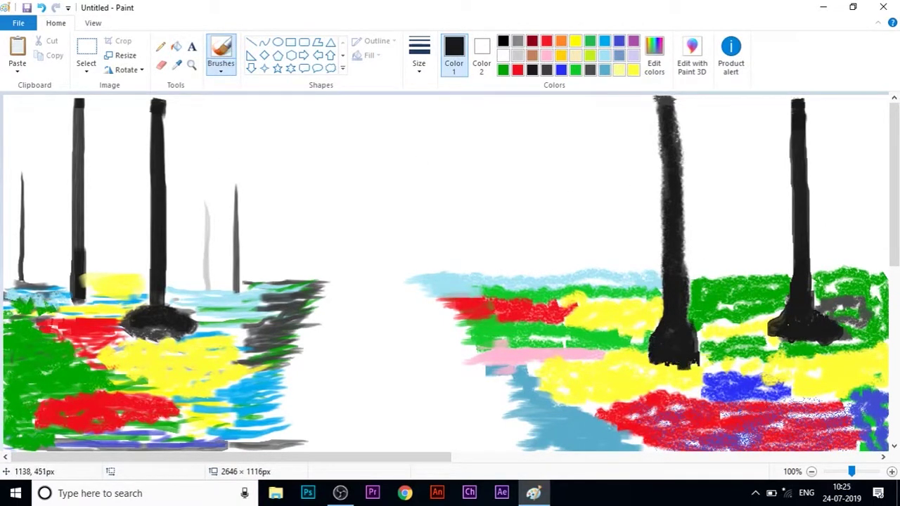
key(ctrl+z)
key(ctrl+z)
key(ctrl+z)
key(ctrl+z)
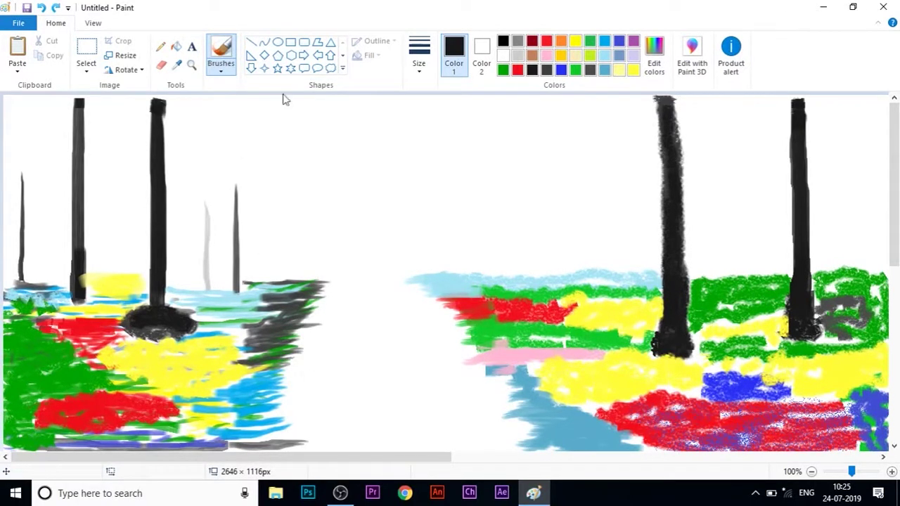
- Mix a very dark green from the palette green and paint it over the purple strip at the lower left
click(503, 69)
click(653, 56)
click(583, 269)
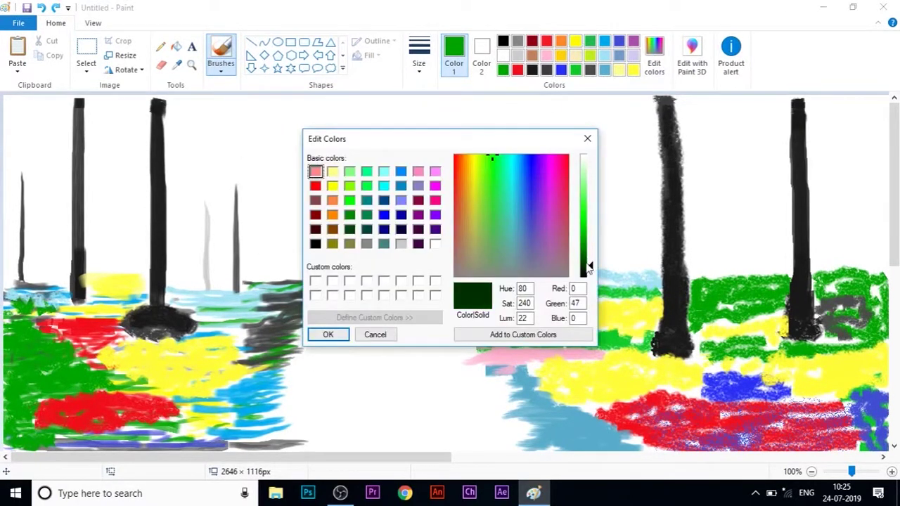
click(328, 334)
drag(74, 447, 215, 428)
- Cover the green area at the scene's left with dark green crayon strokes, and darken the thinner left trunk in near-black
click(220, 67)
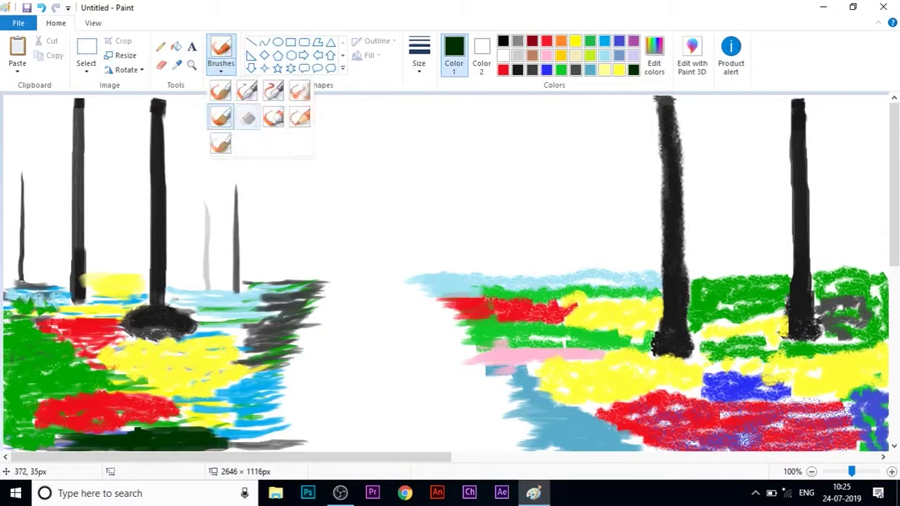
click(249, 119)
mouse_move(67, 442)
mouse_down()
mouse_move(145, 433)
mouse_move(6, 440)
mouse_move(21, 376)
mouse_move(96, 360)
mouse_move(3, 357)
mouse_move(33, 443)
mouse_up()
drag(35, 390, 88, 388)
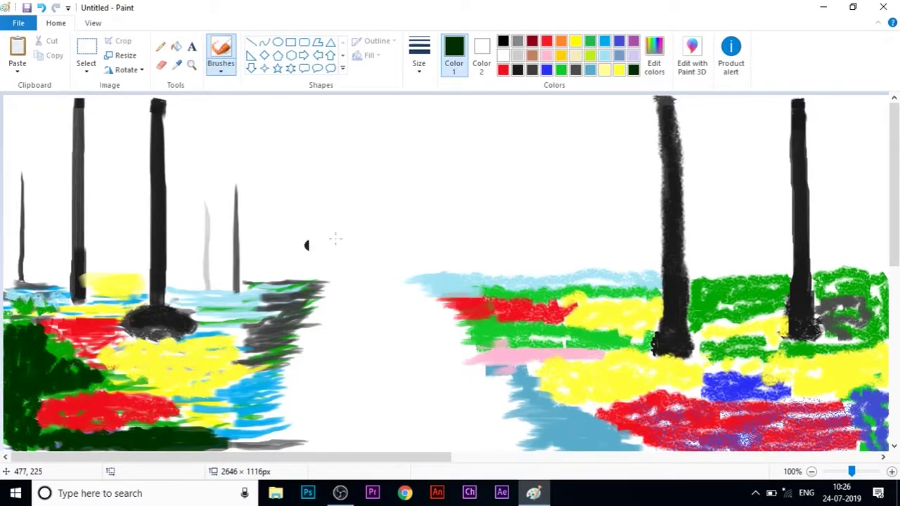
mouse_move(79, 104)
mouse_down()
mouse_move(78, 272)
mouse_move(81, 135)
mouse_up()
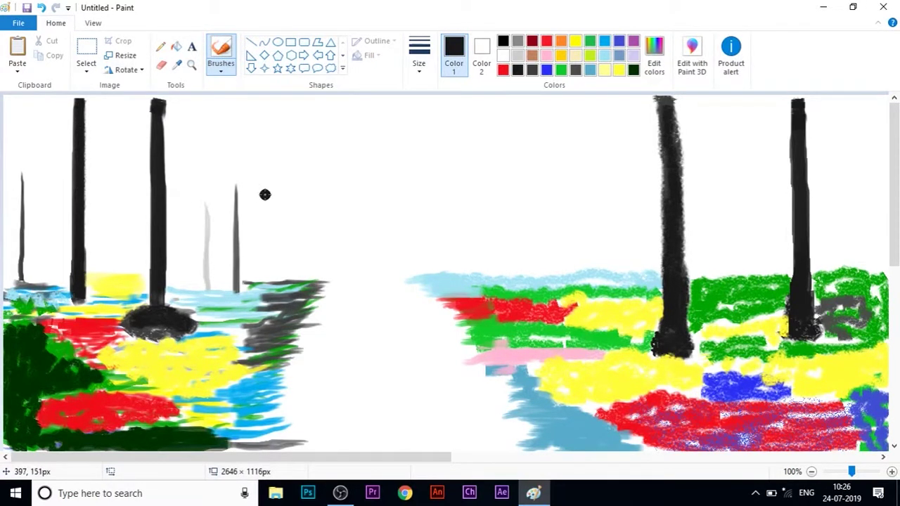
- Paint red foliage around the leftmost sapling and the neighbouring trunk, with a small green tuft in the upper left corner
click(546, 41)
click(53, 165)
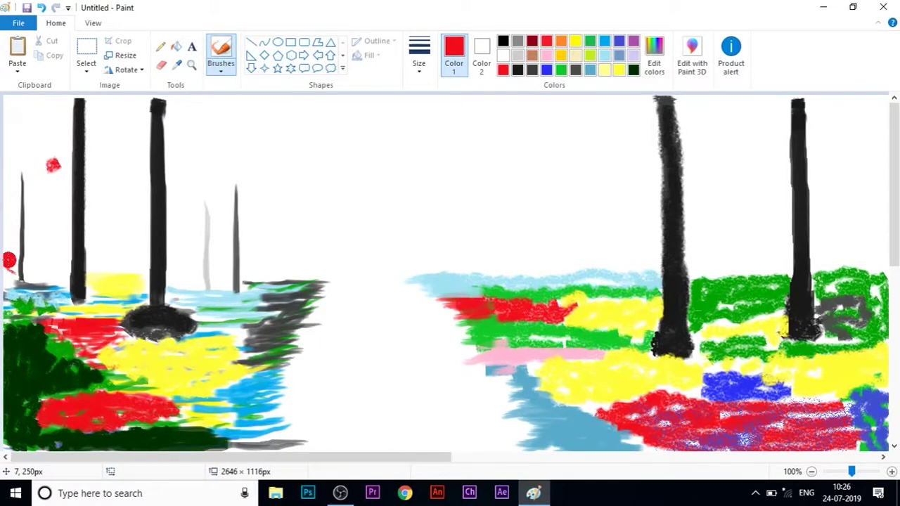
mouse_move(8, 258)
mouse_down()
mouse_move(7, 165)
mouse_move(10, 180)
mouse_move(41, 199)
mouse_move(32, 267)
mouse_move(9, 190)
mouse_move(30, 146)
mouse_move(34, 260)
mouse_up()
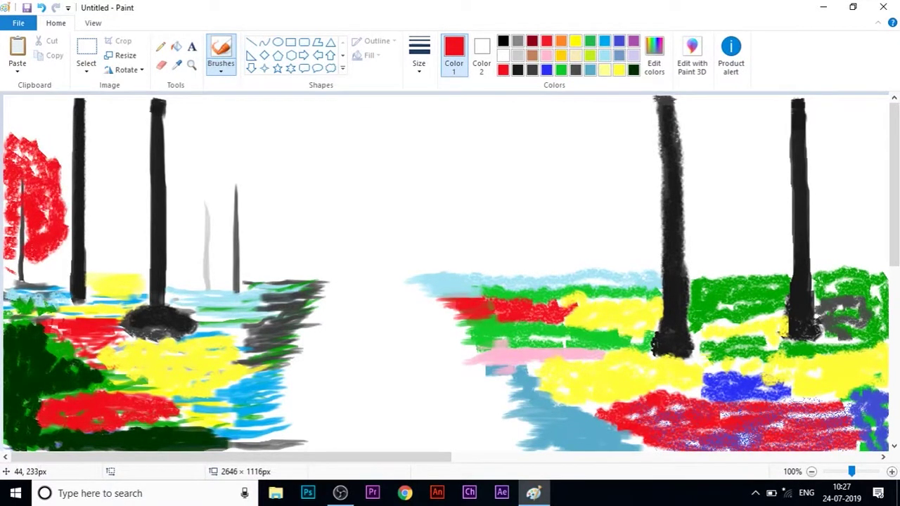
click(561, 70)
drag(15, 109, 9, 101)
click(504, 69)
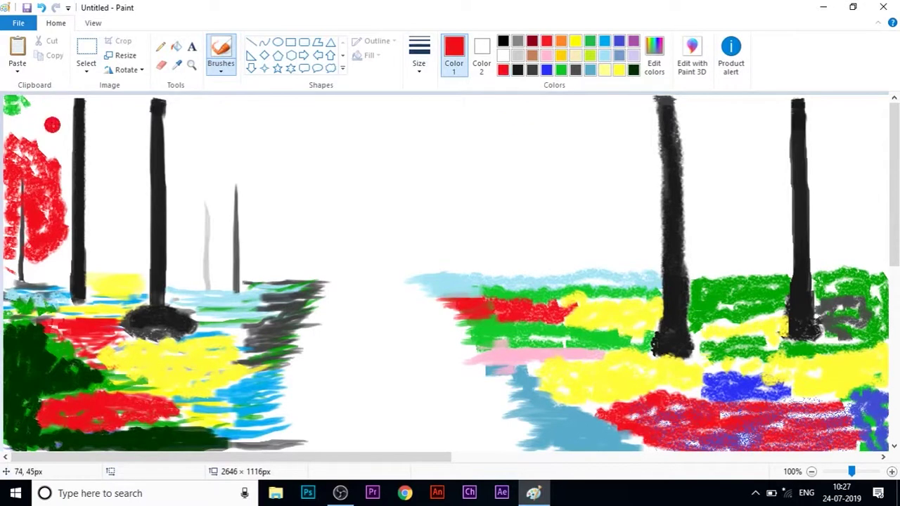
mouse_move(62, 137)
mouse_down()
mouse_move(44, 140)
mouse_move(8, 126)
mouse_move(64, 245)
mouse_move(97, 223)
mouse_move(86, 110)
mouse_move(114, 132)
mouse_move(139, 137)
mouse_up()
- Try red strokes with the natural pencil and watercolor brushes in the empty sky, and undo them
click(220, 70)
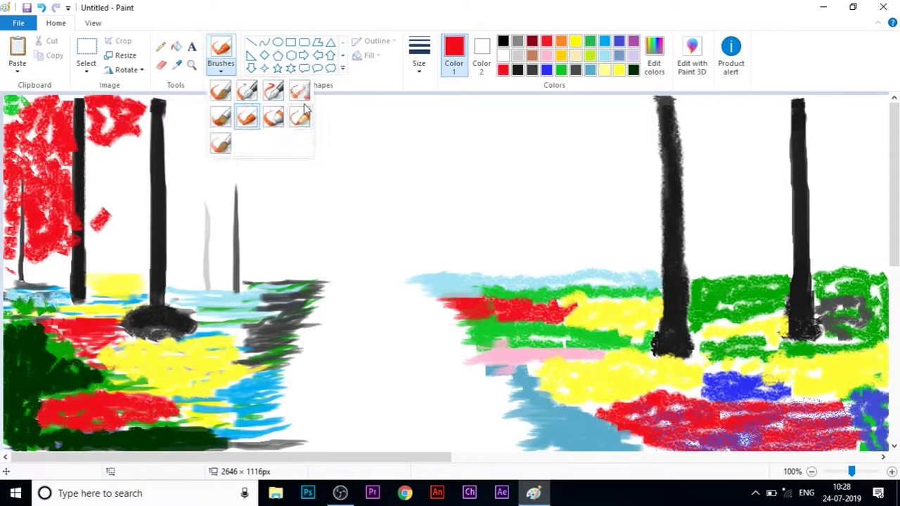
click(301, 118)
drag(232, 123, 262, 113)
click(220, 68)
click(221, 143)
drag(267, 160, 313, 185)
click(220, 69)
click(247, 117)
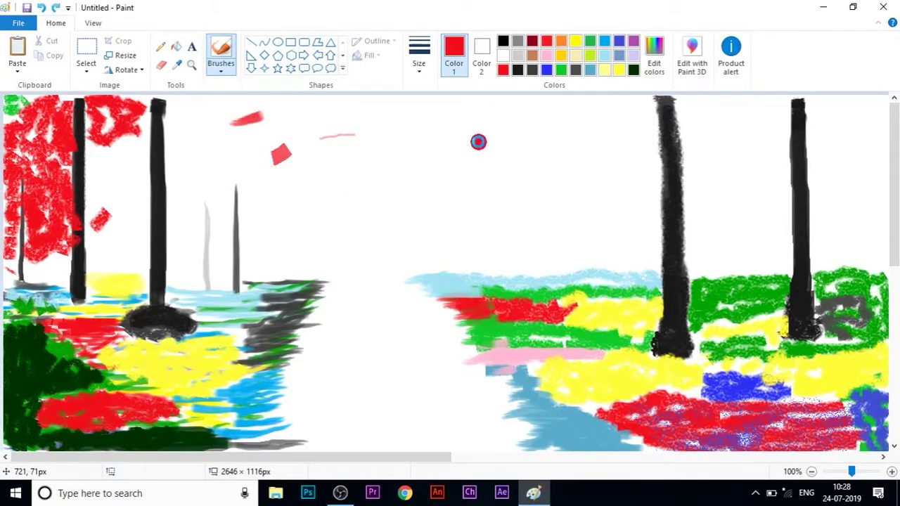
key(ctrl+z)
key(ctrl+z)
key(ctrl+z)
key(ctrl+z)
- Extend the red crayon foliage across the thicker left trunk, mixing yellow leaf patches into it
mouse_move(95, 151)
mouse_down()
mouse_move(109, 124)
mouse_move(87, 112)
mouse_move(84, 192)
mouse_move(116, 178)
mouse_move(133, 149)
mouse_move(92, 189)
mouse_move(89, 237)
mouse_move(127, 227)
mouse_move(146, 182)
mouse_move(136, 110)
mouse_move(180, 164)
mouse_move(184, 118)
mouse_move(191, 157)
mouse_move(180, 215)
mouse_up()
click(618, 69)
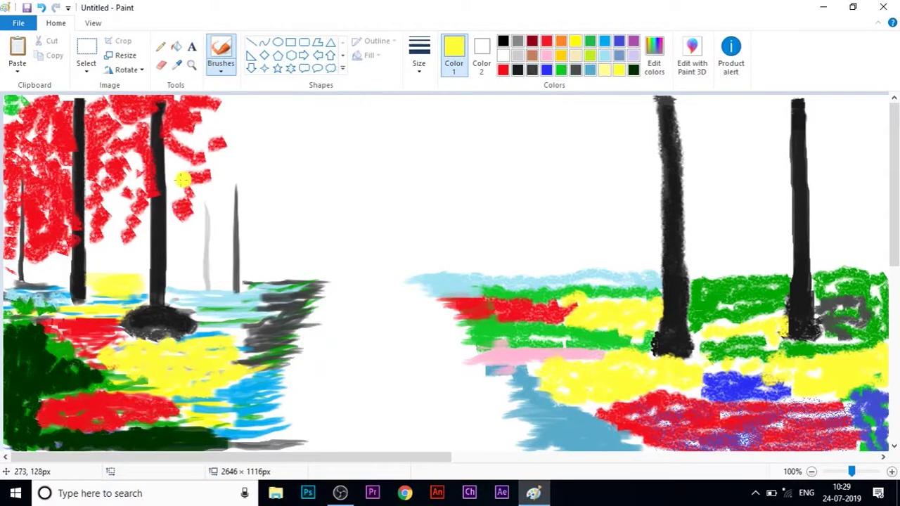
drag(183, 179, 166, 163)
mouse_move(200, 142)
mouse_down()
mouse_move(212, 116)
mouse_move(163, 219)
mouse_move(116, 204)
mouse_move(133, 141)
mouse_move(107, 211)
mouse_move(150, 227)
mouse_up()
click(504, 70)
drag(102, 258, 143, 210)
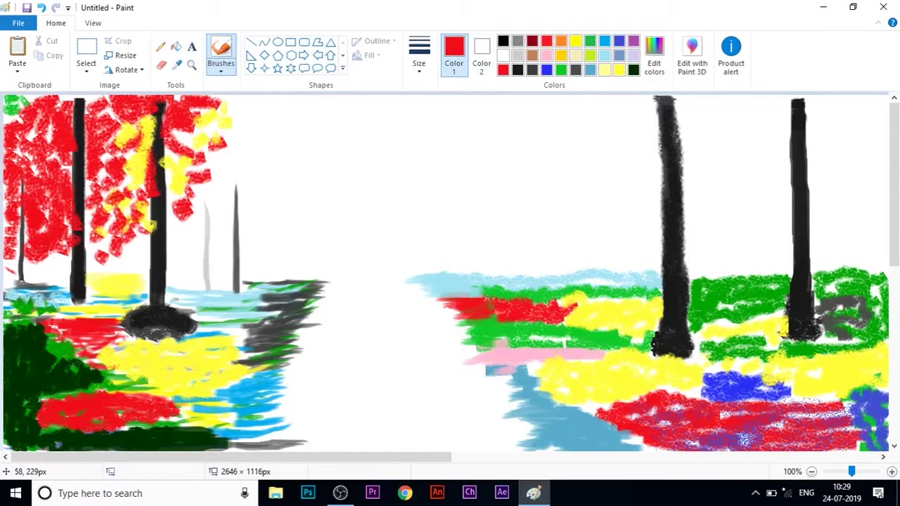
- Dab yellow into the left foliage and paint a yellow strip along the horizon behind the left trunks
click(619, 69)
mouse_move(71, 250)
mouse_down()
mouse_move(42, 273)
mouse_move(39, 224)
mouse_up()
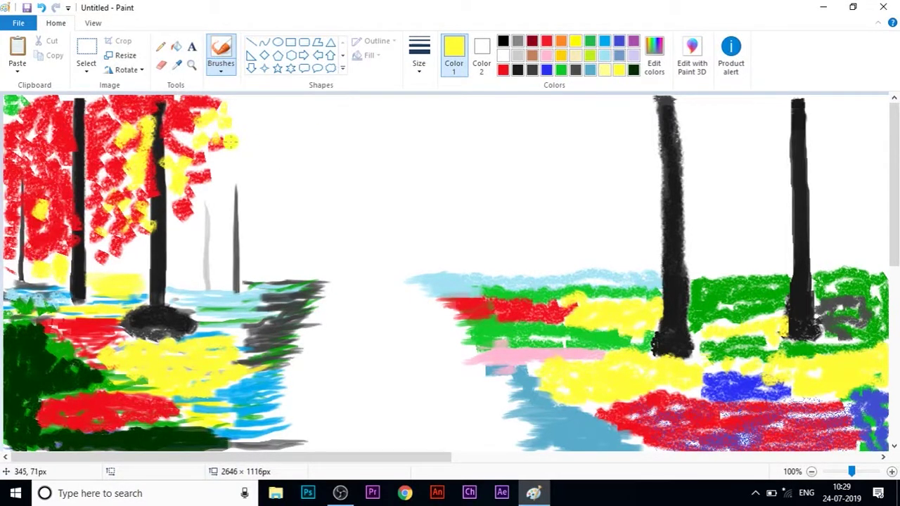
mouse_move(157, 223)
mouse_down()
mouse_move(152, 260)
mouse_move(120, 233)
mouse_up()
drag(174, 284, 309, 271)
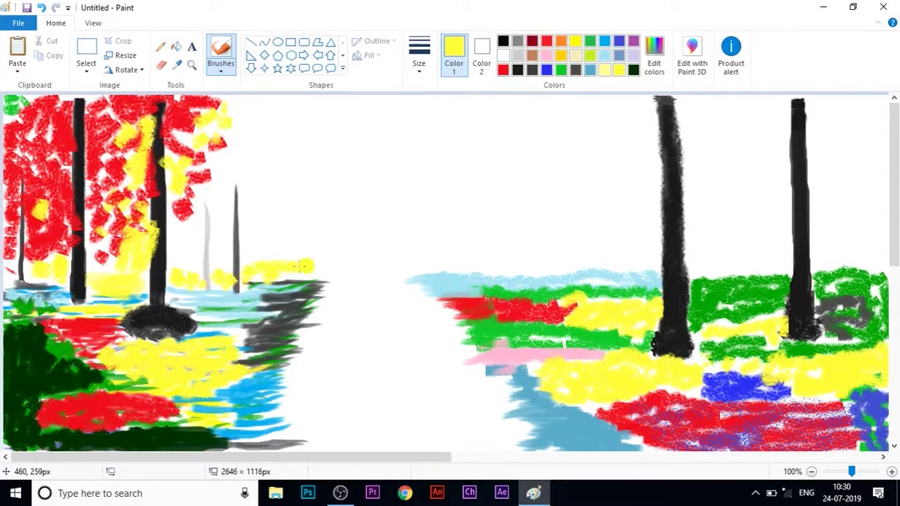
- Extend the left canopy with a mass of red foliage above the gray saplings and fill gaps between the left trunks
click(502, 70)
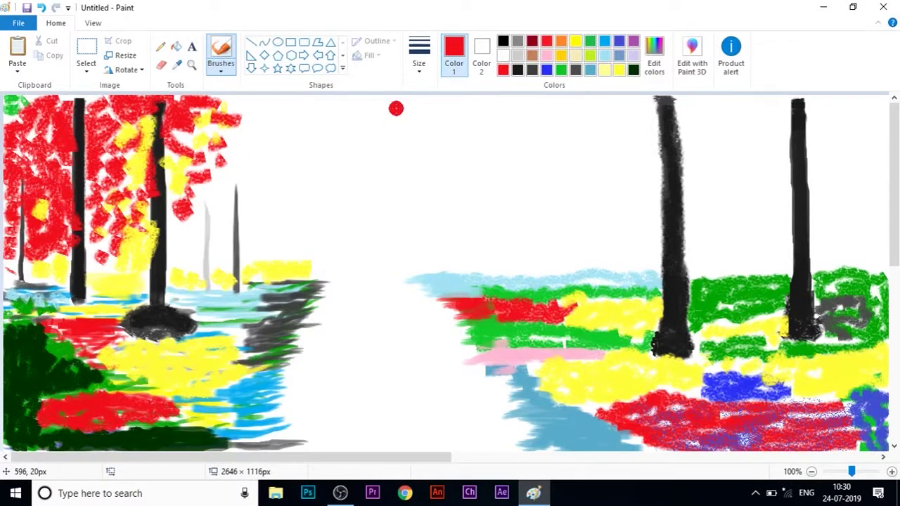
mouse_move(241, 144)
mouse_down()
mouse_move(249, 121)
mouse_move(292, 116)
mouse_move(223, 159)
mouse_move(206, 188)
mouse_up()
mouse_move(116, 151)
mouse_down()
mouse_move(110, 97)
mouse_move(82, 164)
mouse_move(109, 224)
mouse_up()
- Try spraying green speckles over the left red foliage with the airbrush
click(590, 40)
click(221, 71)
click(298, 89)
drag(83, 179, 120, 202)
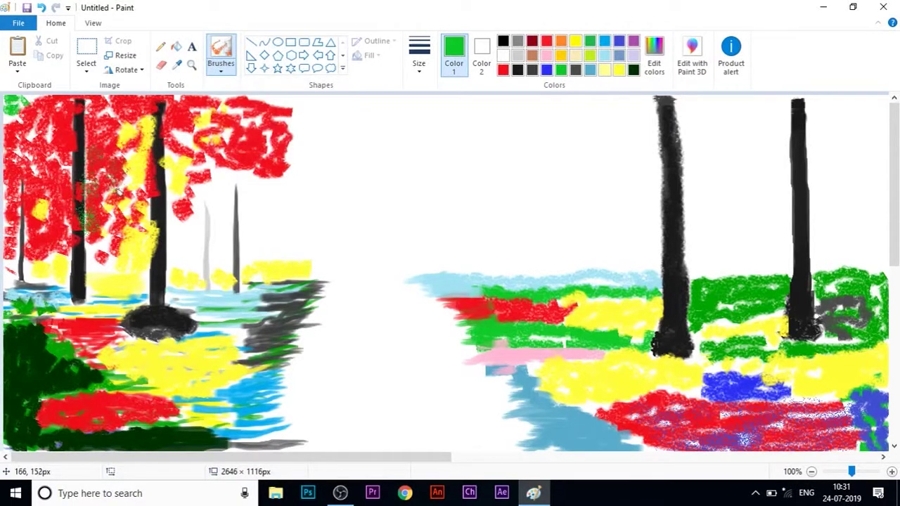
- Paint green foliage at the scene's far right, with red foliage beside it and along the top behind the right-hand trunks
click(220, 53)
mouse_move(871, 111)
mouse_down()
mouse_move(877, 139)
mouse_move(884, 98)
mouse_move(866, 125)
mouse_move(882, 251)
mouse_move(886, 220)
mouse_move(863, 135)
mouse_move(860, 220)
mouse_move(872, 210)
mouse_move(827, 182)
mouse_up()
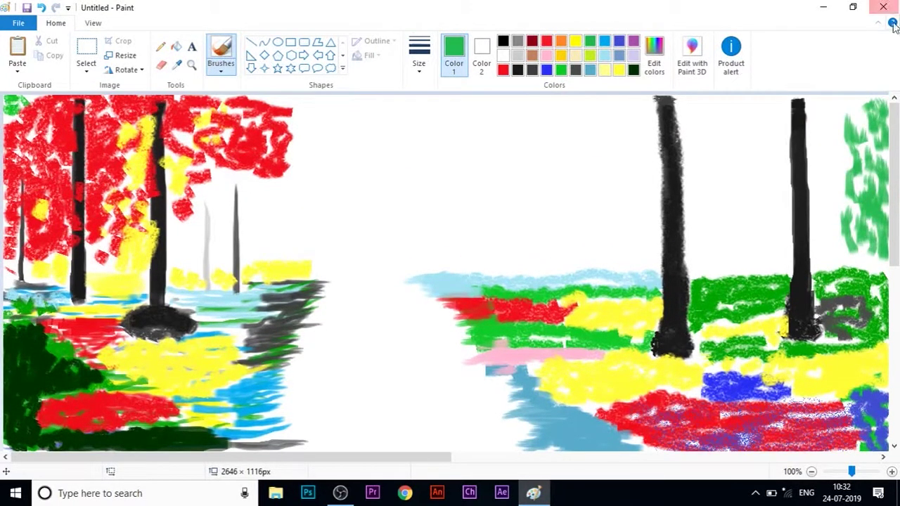
click(503, 70)
mouse_move(825, 103)
mouse_down()
mouse_move(855, 106)
mouse_move(838, 97)
mouse_move(813, 124)
mouse_move(850, 126)
mouse_move(821, 170)
mouse_move(812, 158)
mouse_move(873, 152)
mouse_move(865, 107)
mouse_up()
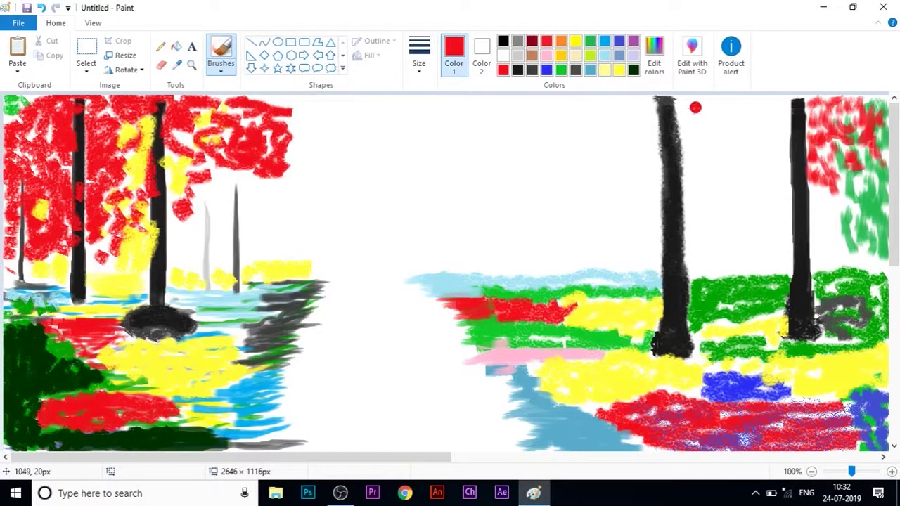
mouse_move(558, 102)
mouse_down()
mouse_move(756, 101)
mouse_move(696, 106)
mouse_up()
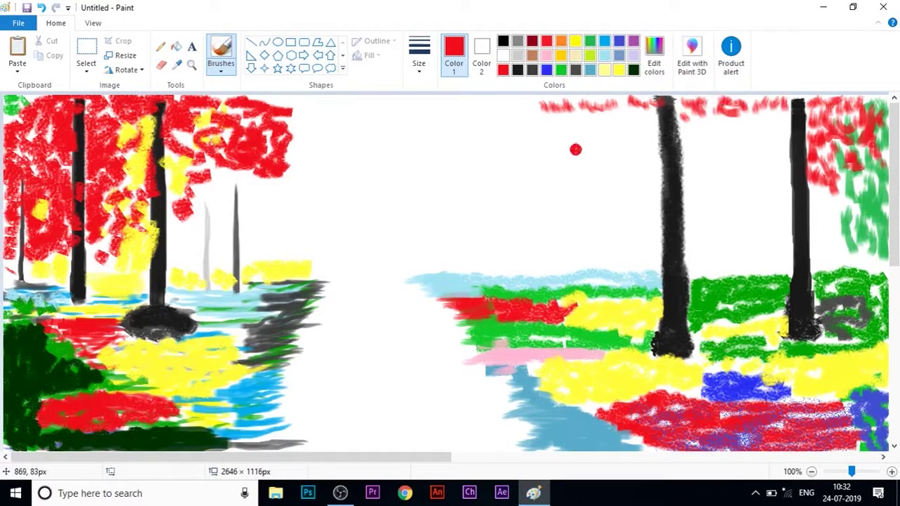
- Dab yellow leaves beside the thick right trunk and fill the canopy around them with short red strokes
click(575, 41)
mouse_move(510, 145)
mouse_down()
mouse_move(565, 142)
mouse_move(616, 153)
mouse_up()
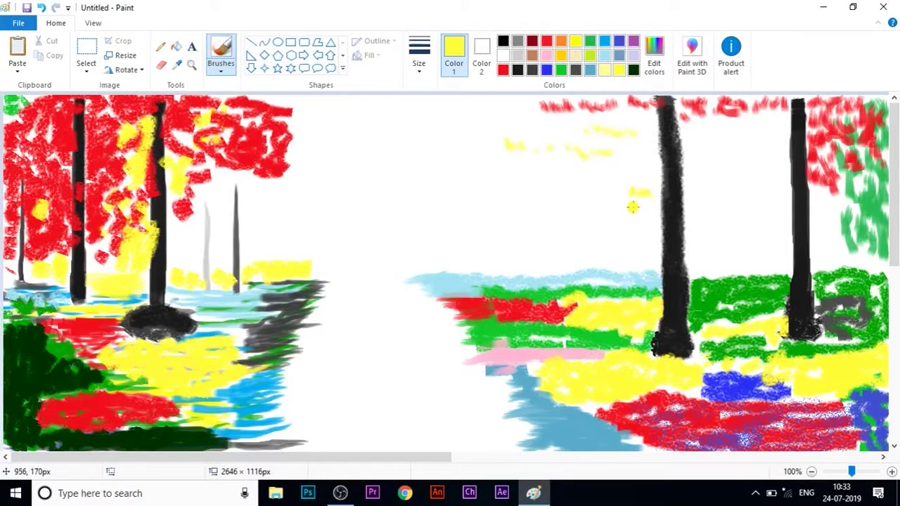
click(546, 41)
mouse_move(552, 128)
mouse_down()
mouse_move(599, 123)
mouse_move(624, 106)
mouse_move(572, 103)
mouse_move(638, 102)
mouse_move(547, 99)
mouse_move(544, 109)
mouse_move(542, 95)
mouse_move(664, 97)
mouse_move(507, 102)
mouse_move(464, 141)
mouse_move(481, 155)
mouse_move(570, 163)
mouse_move(564, 143)
mouse_move(649, 140)
mouse_move(580, 136)
mouse_move(633, 156)
mouse_move(610, 172)
mouse_move(543, 163)
mouse_move(579, 180)
mouse_move(653, 175)
mouse_move(605, 206)
mouse_move(659, 201)
mouse_move(734, 145)
mouse_move(709, 106)
mouse_move(712, 130)
mouse_move(752, 117)
mouse_up()
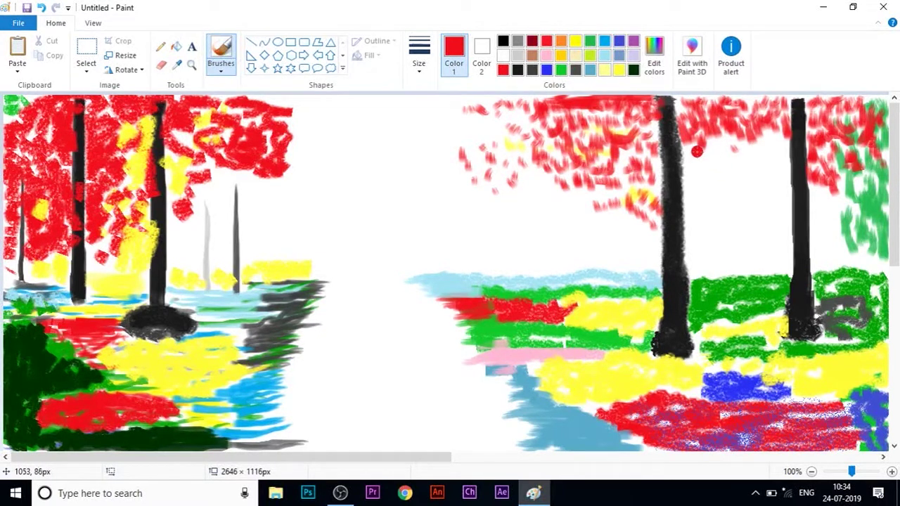
- Paint a green foliage patch between the two right-hand trunks and edge it with red strokes
click(590, 41)
mouse_move(721, 172)
mouse_down()
mouse_move(753, 159)
mouse_move(750, 149)
mouse_move(714, 181)
mouse_move(687, 151)
mouse_move(704, 194)
mouse_move(719, 189)
mouse_move(752, 198)
mouse_move(694, 189)
mouse_move(722, 199)
mouse_move(780, 189)
mouse_move(784, 162)
mouse_move(754, 211)
mouse_up()
click(547, 41)
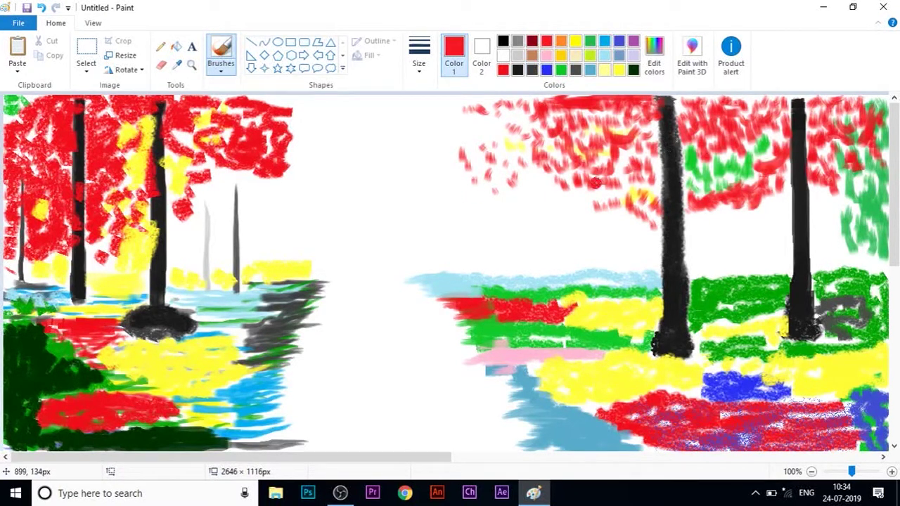
- Paint a yellow foliage patch between the two right-hand trunks, just above the green ground
click(575, 41)
mouse_move(721, 268)
mouse_down()
mouse_move(688, 220)
mouse_move(722, 253)
mouse_move(742, 226)
mouse_move(761, 256)
mouse_up()
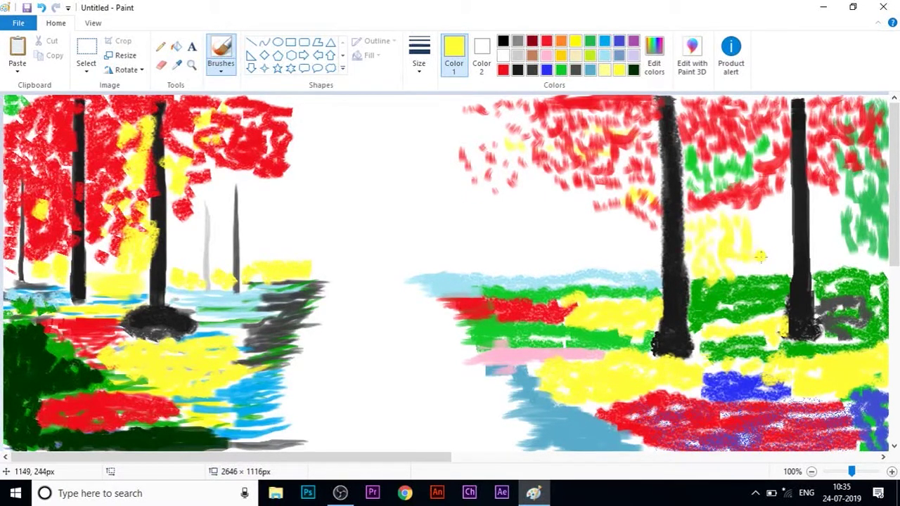
click(482, 56)
click(546, 41)
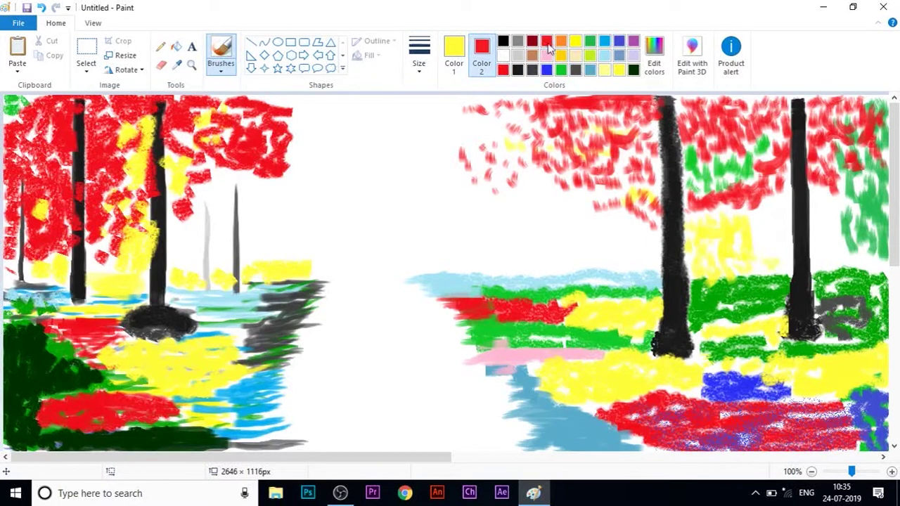
click(454, 56)
mouse_move(773, 243)
mouse_down()
mouse_move(765, 249)
mouse_move(783, 235)
mouse_move(766, 221)
mouse_up()
- Add short red leaf strokes between the yellow foliage patch and the thin right trunk
click(547, 41)
mouse_move(779, 213)
mouse_down()
mouse_move(779, 203)
mouse_move(782, 213)
mouse_move(762, 222)
mouse_up()
click(485, 65)
mouse_move(774, 190)
mouse_down()
mouse_move(771, 203)
mouse_move(785, 197)
mouse_up()
- Dab yellow leaves into the green and red foliage between the two right-hand trunks
click(619, 70)
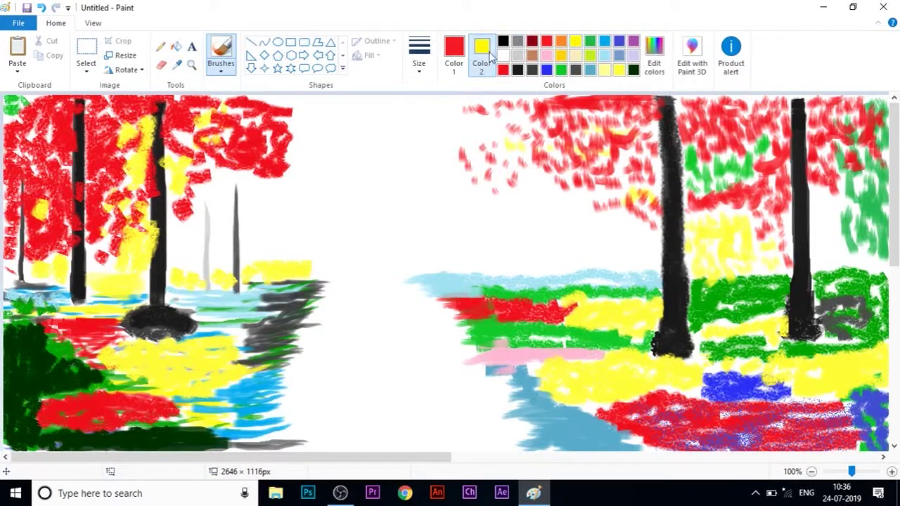
click(454, 56)
click(619, 70)
drag(706, 156, 694, 192)
drag(795, 243, 787, 220)
drag(727, 199, 725, 208)
drag(781, 200, 775, 211)
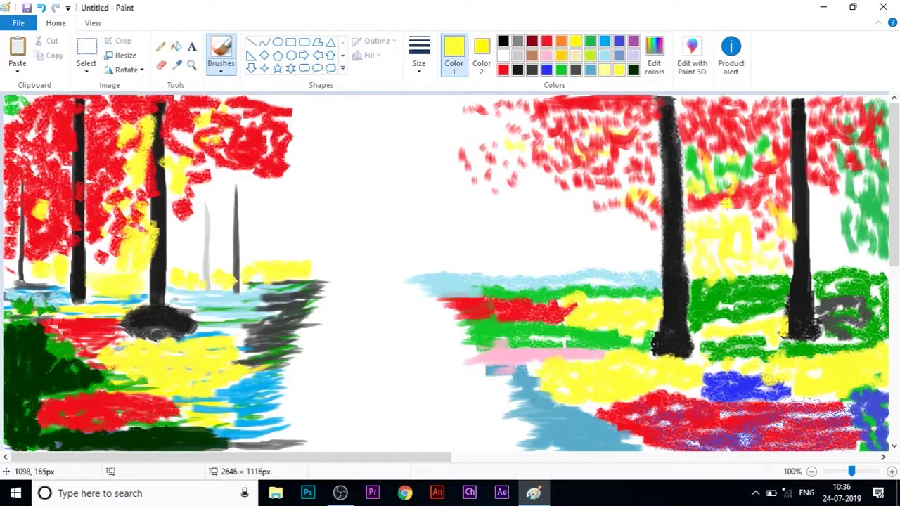
- Extend the red foliage downward beside the thin right trunk, and choose green as the paint color
click(546, 40)
mouse_move(817, 180)
mouse_down()
mouse_move(831, 207)
mouse_move(819, 246)
mouse_up()
drag(847, 181, 842, 210)
drag(796, 190, 793, 201)
click(590, 42)
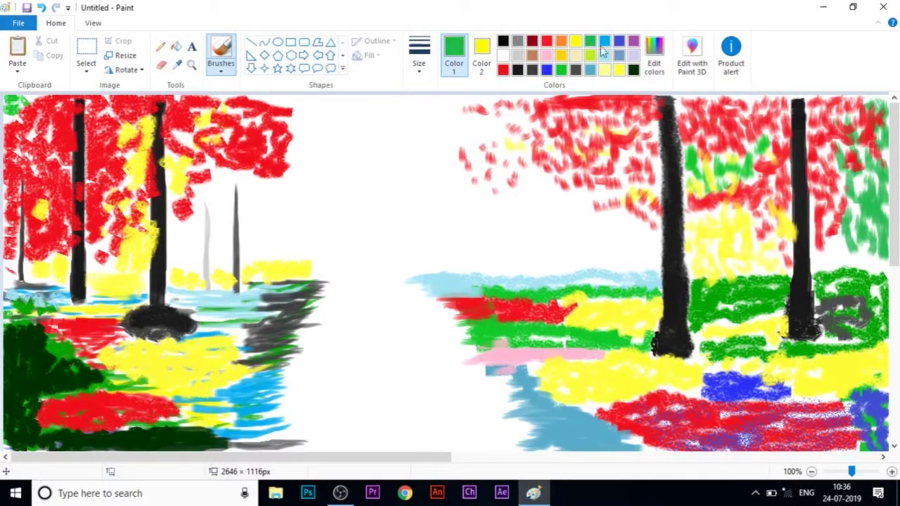
- Fill the foliage beyond the thin right trunk down to the ground with green strokes, mixing a brighter custom green as the paint color
drag(869, 230, 847, 246)
mouse_move(861, 176)
mouse_down()
mouse_move(854, 237)
mouse_move(837, 270)
mouse_up()
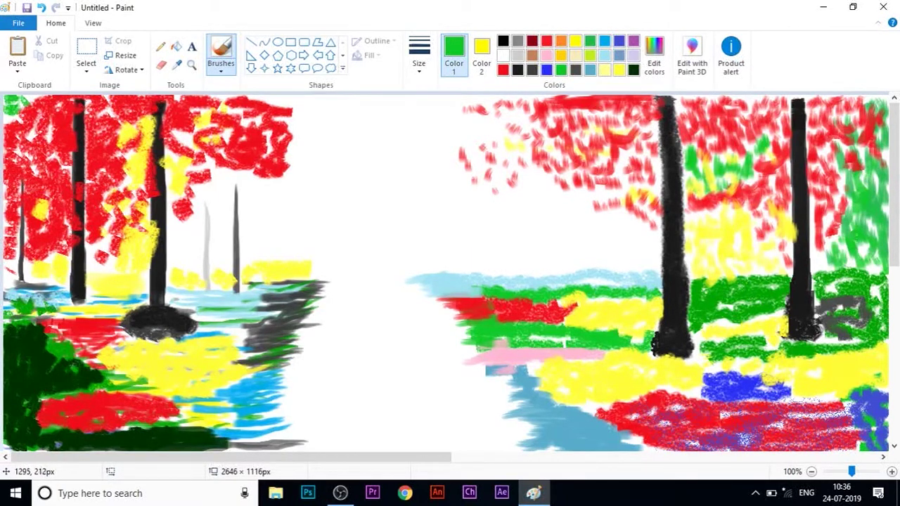
click(654, 55)
drag(590, 226, 590, 216)
click(328, 335)
drag(870, 260, 859, 274)
drag(853, 258, 846, 268)
drag(819, 236, 817, 271)
drag(827, 214, 823, 246)
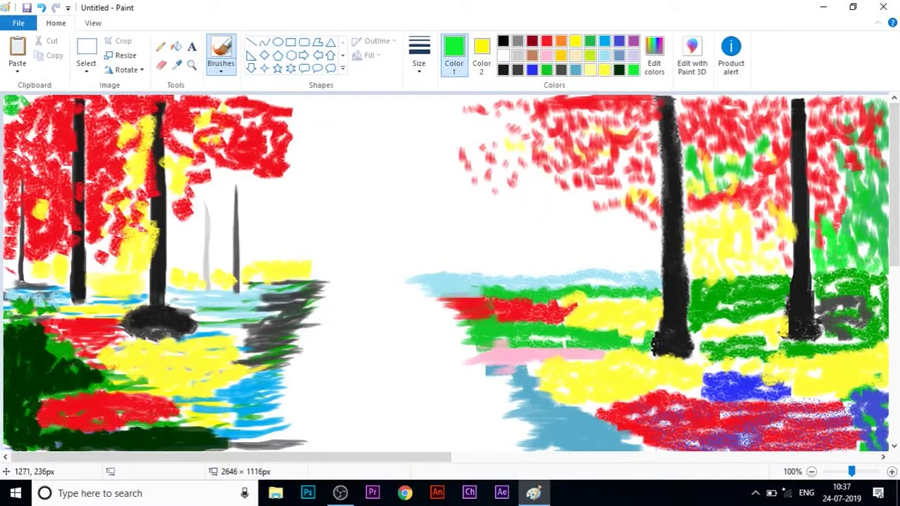
drag(849, 173, 844, 202)
mouse_move(894, 240)
mouse_down()
mouse_move(894, 253)
mouse_move(895, 240)
mouse_up()
- Change the brush and paint four thin gray distant trunks between the central gap and the thick right trunk
click(221, 70)
click(299, 116)
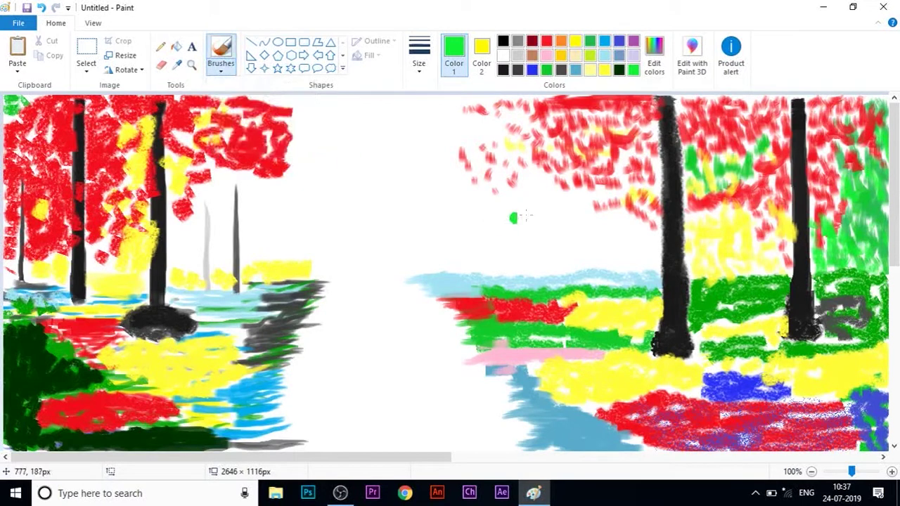
click(518, 41)
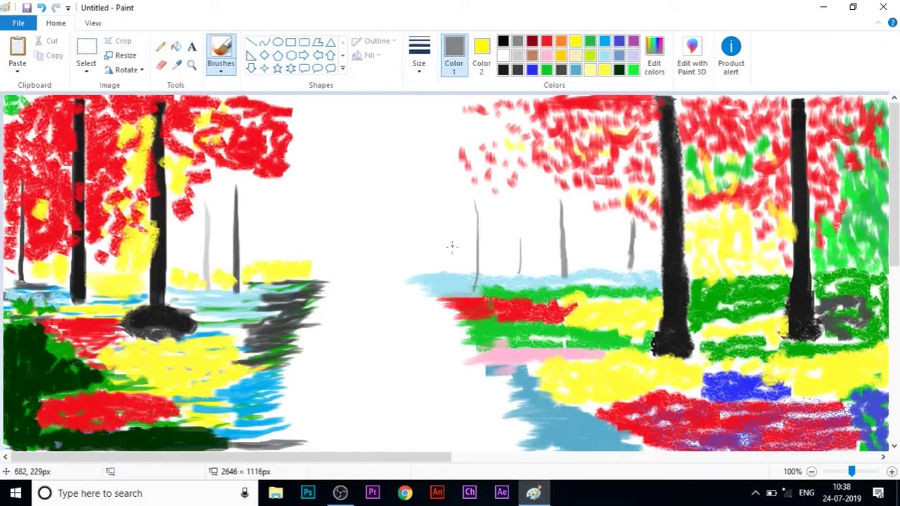
- Add light pink leaf strokes below the right-hand foliage, and work more red strokes into the foliage beside the thick right trunk
click(546, 55)
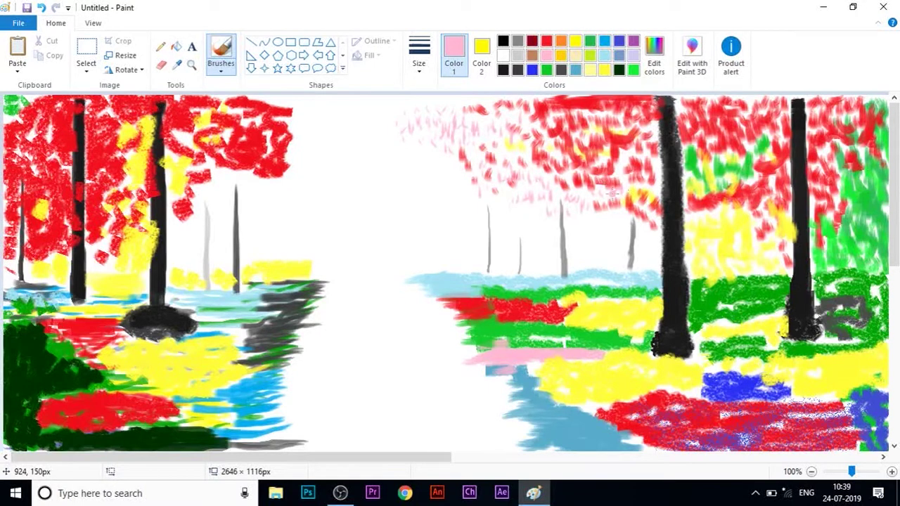
drag(647, 244, 610, 207)
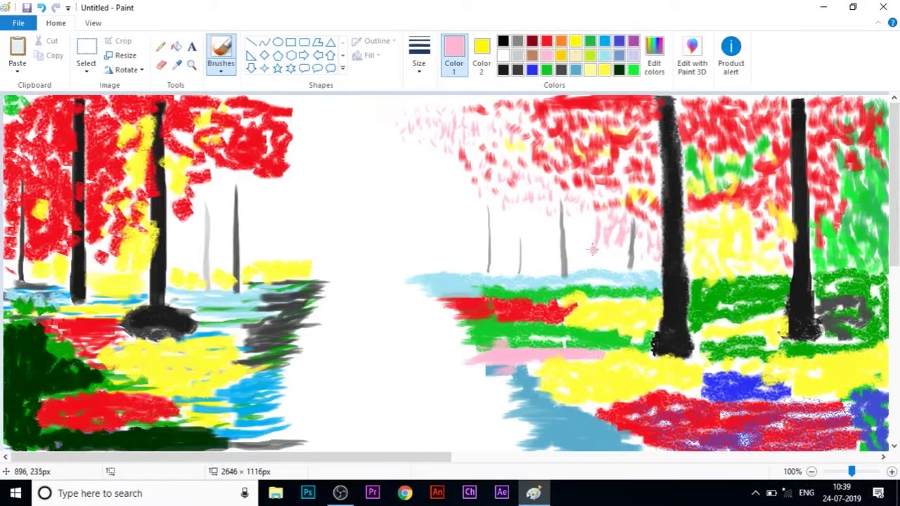
click(546, 40)
mouse_move(523, 106)
mouse_down()
mouse_move(470, 107)
mouse_move(480, 137)
mouse_move(505, 142)
mouse_move(426, 130)
mouse_move(465, 182)
mouse_move(532, 163)
mouse_move(562, 223)
mouse_up()
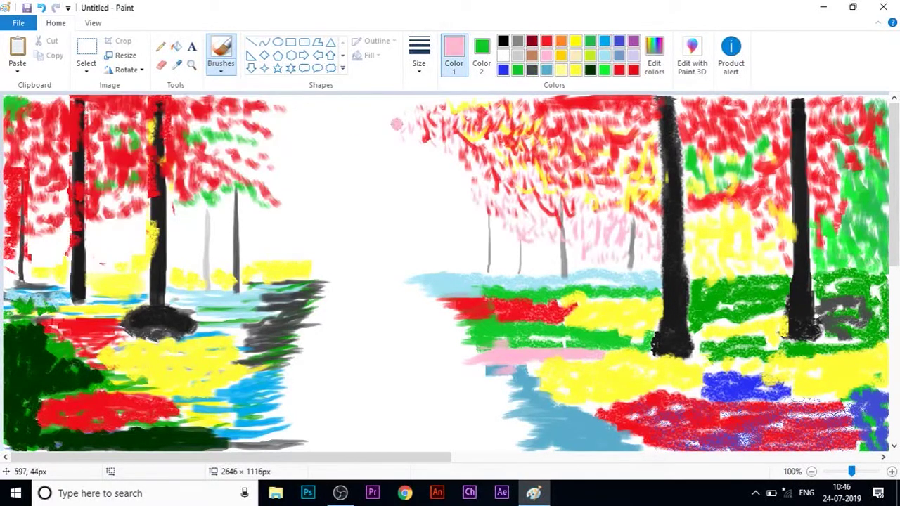
- Extend the right-hand foliage toward the central gap with pink leaves, and add yellow and red leaf strokes to it
mouse_move(397, 125)
mouse_down()
mouse_move(366, 143)
mouse_move(405, 167)
mouse_move(423, 153)
mouse_move(389, 125)
mouse_move(453, 101)
mouse_move(426, 135)
mouse_move(464, 169)
mouse_up()
click(576, 70)
click(620, 70)
mouse_move(589, 157)
mouse_down()
mouse_move(508, 119)
mouse_move(547, 192)
mouse_move(650, 138)
mouse_up()
- Paint red and yellow leaf strokes in the lower foliage around the two left-hand trunks
drag(100, 246, 129, 240)
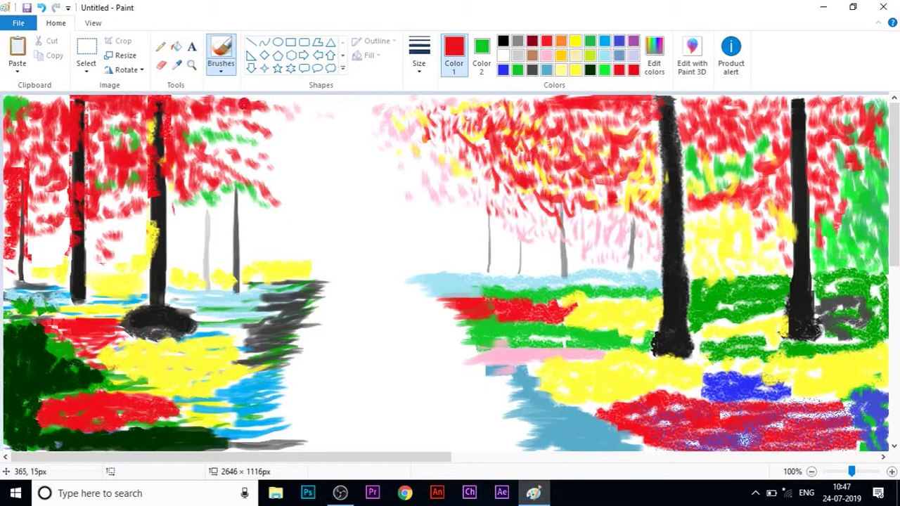
click(576, 69)
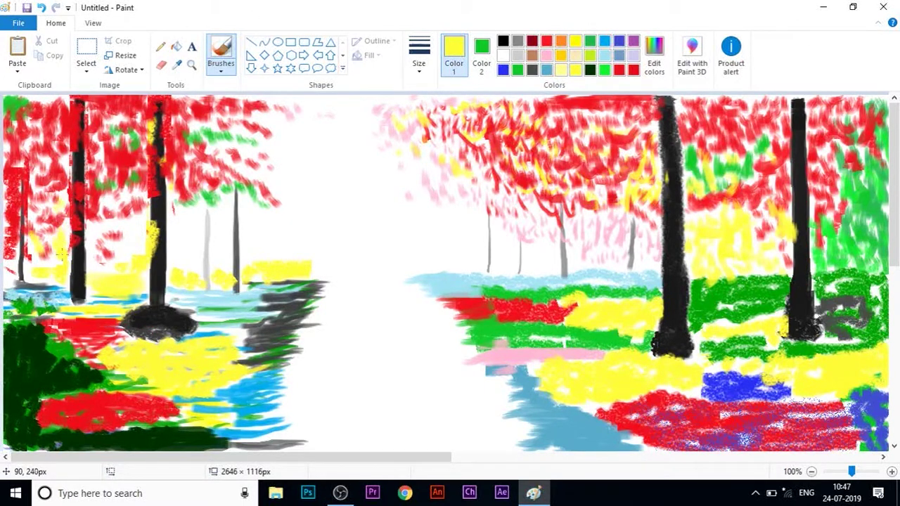
mouse_move(98, 265)
mouse_down()
mouse_move(137, 237)
mouse_move(116, 250)
mouse_move(123, 200)
mouse_up()
click(619, 70)
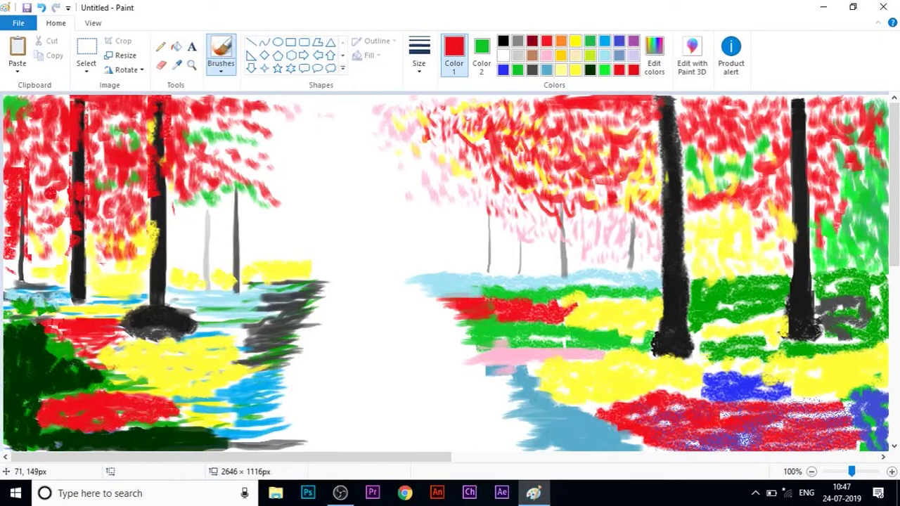
- Mix a dark red and paint shading strokes across the left-hand foliage, down to the thin gray trunks
click(654, 57)
click(590, 232)
click(327, 335)
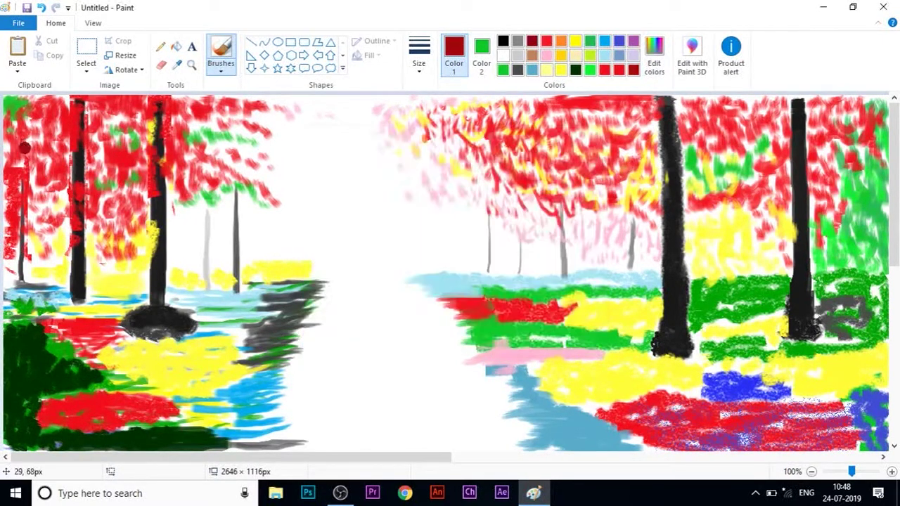
mouse_move(21, 141)
mouse_down()
mouse_move(43, 133)
mouse_move(21, 176)
mouse_move(41, 186)
mouse_move(55, 139)
mouse_move(42, 211)
mouse_move(159, 161)
mouse_move(216, 122)
mouse_up()
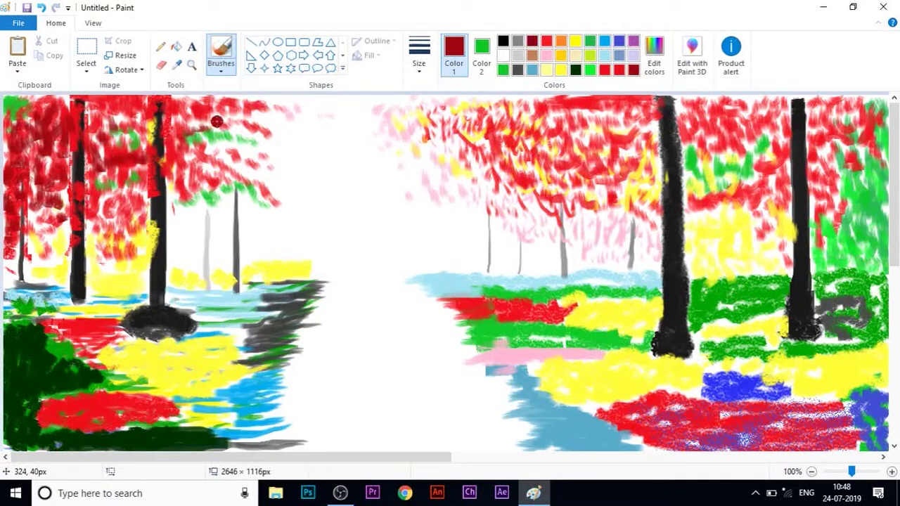
drag(226, 169, 222, 149)
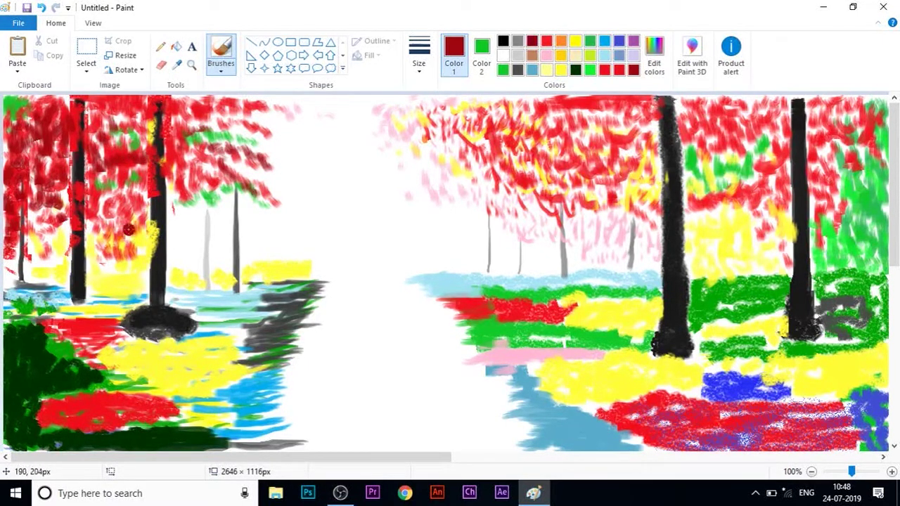
mouse_move(169, 231)
mouse_down()
mouse_move(186, 228)
mouse_move(196, 207)
mouse_move(225, 197)
mouse_move(206, 118)
mouse_move(285, 151)
mouse_up()
- Paint light pink leaf strokes across the gap between the left-hand and right-hand foliage
click(547, 55)
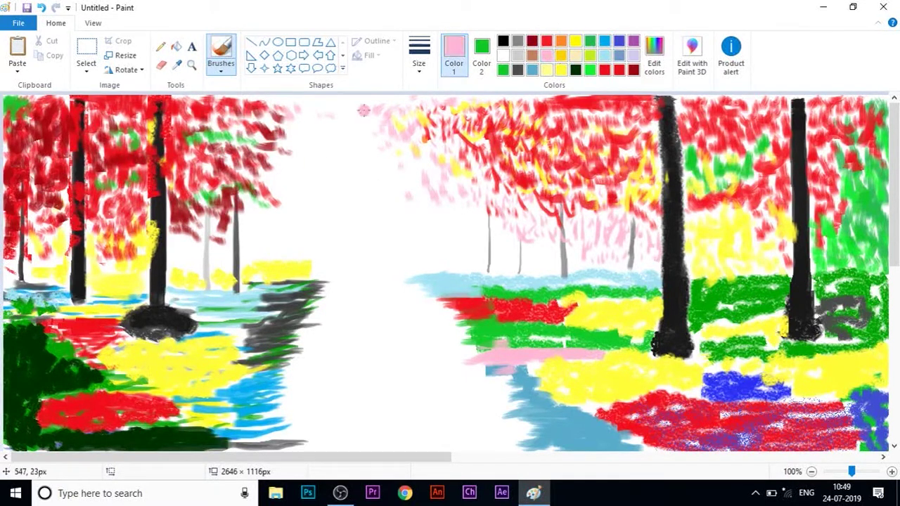
mouse_move(316, 111)
mouse_down()
mouse_move(315, 172)
mouse_move(390, 155)
mouse_move(433, 190)
mouse_up()
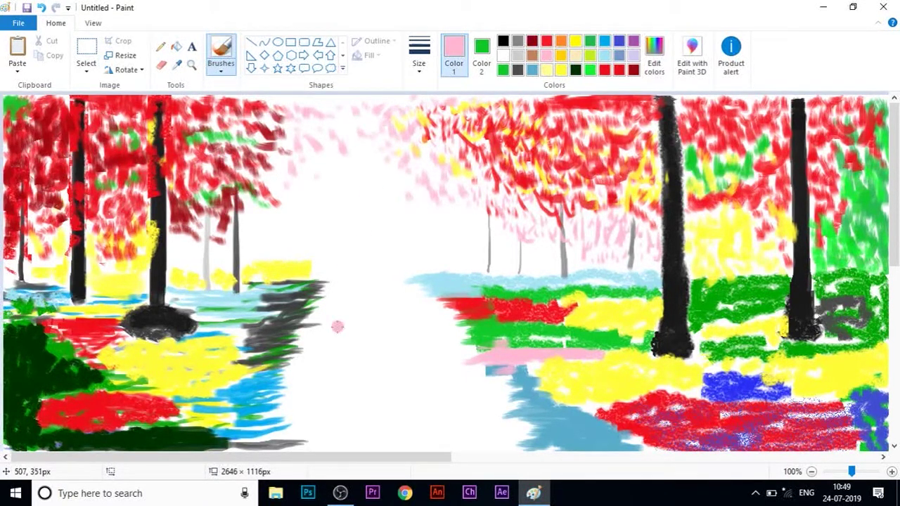
drag(338, 324, 318, 350)
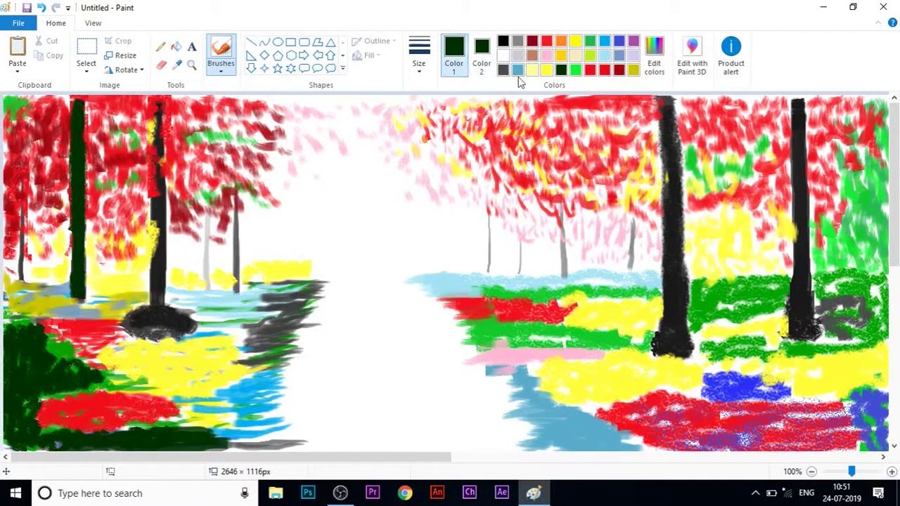
- Repaint the two thick left-hand trunks and their bases in black
click(482, 49)
drag(161, 119, 156, 310)
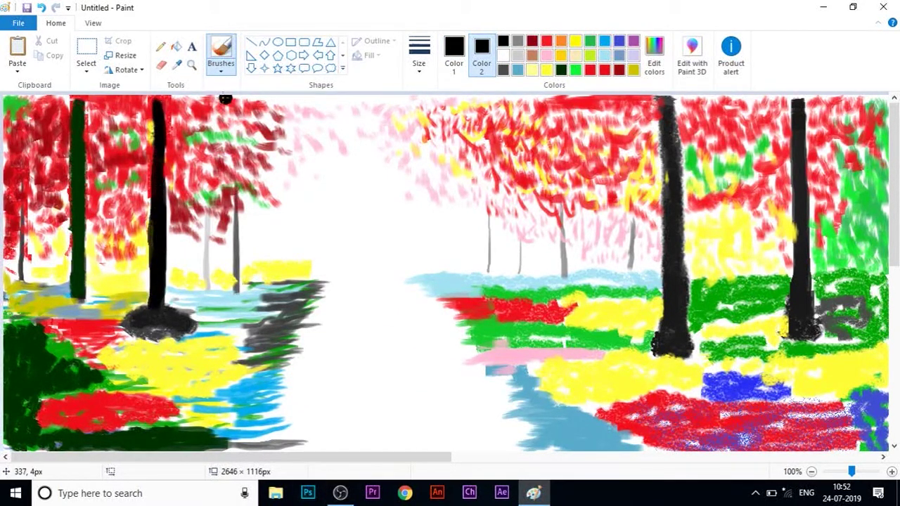
drag(163, 118, 152, 201)
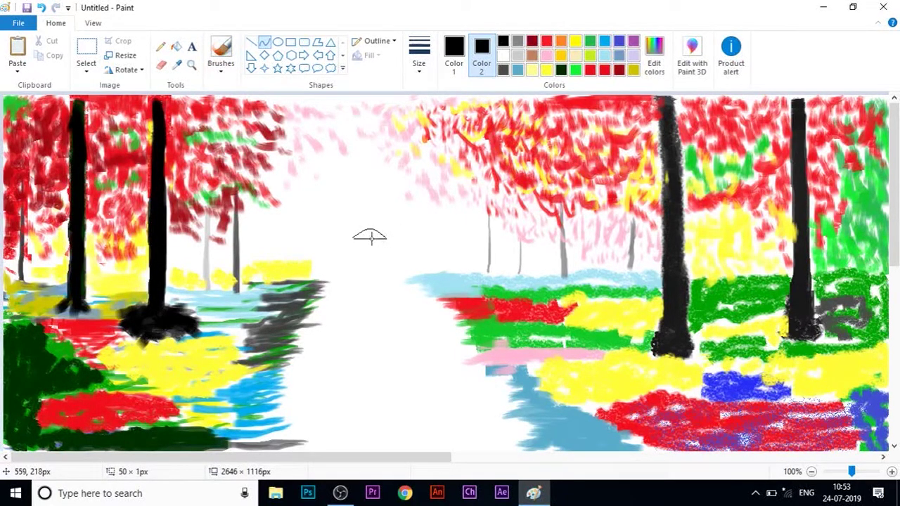
- Draw a small black umbrella canopy, about 50 px wide, in the central gap with two Curve tool arcs
click(370, 238)
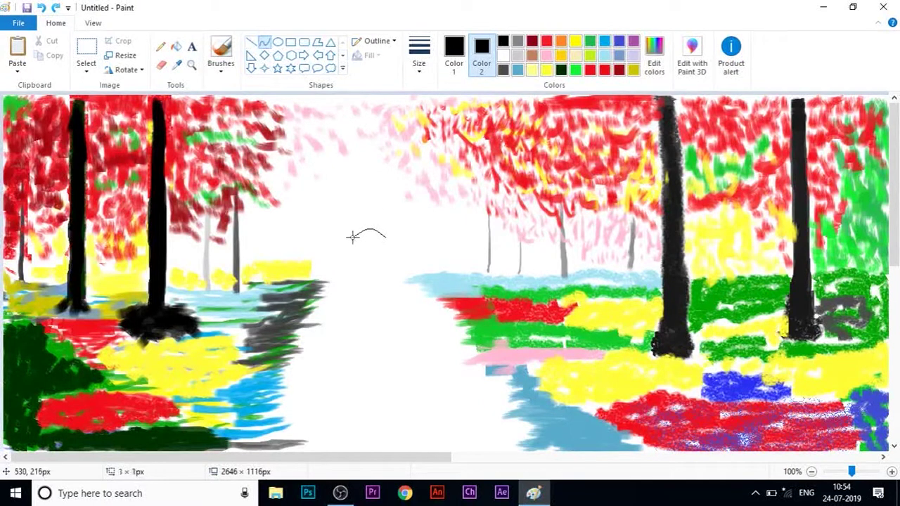
mouse_move(352, 238)
mouse_down()
mouse_move(386, 243)
mouse_move(370, 235)
mouse_up()
key(ctrl+z)
- Draw a short vertical umbrella handle beneath the canopy with the Line tool
click(251, 42)
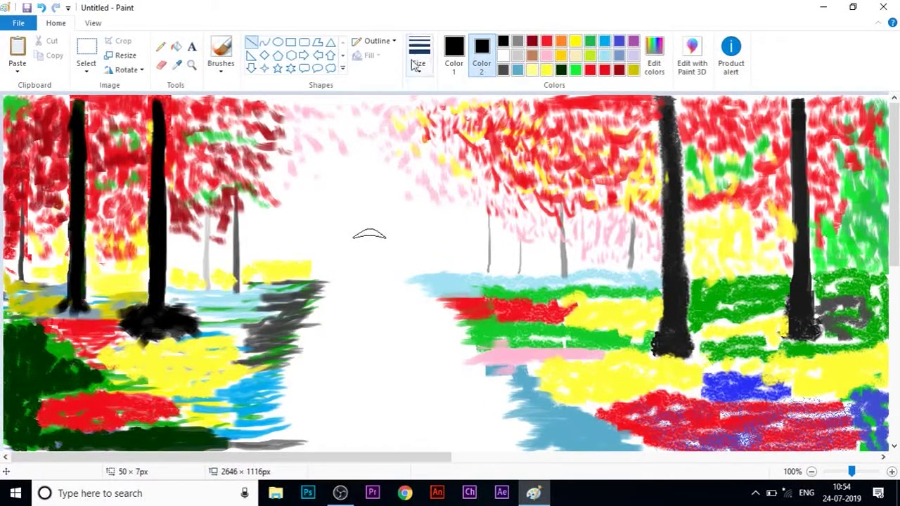
click(419, 63)
click(450, 120)
key(ctrl+z)
click(394, 196)
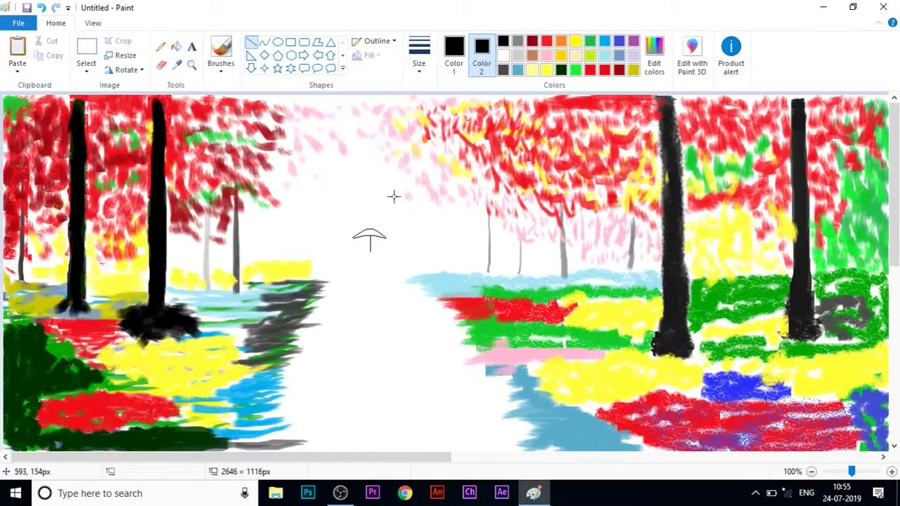
- Draw two small oval heads under the umbrella and paint a black body with legs below each one
click(277, 42)
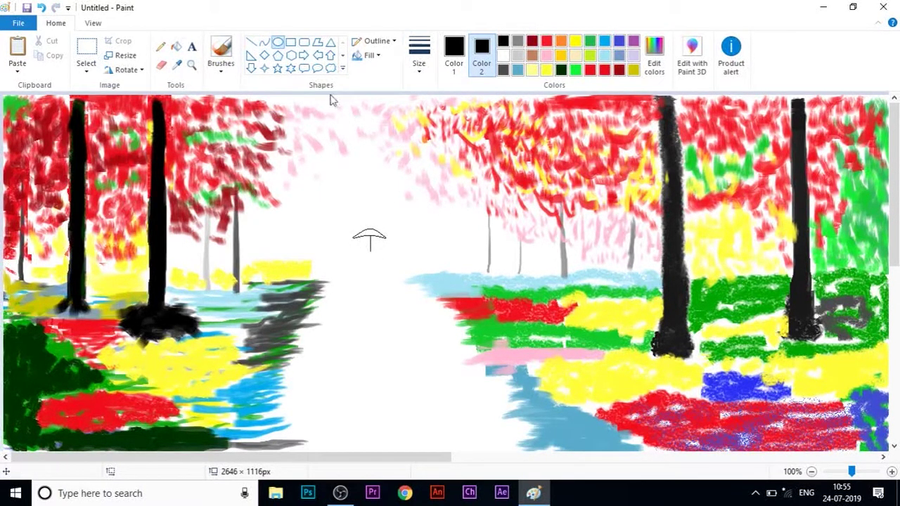
mouse_move(364, 247)
mouse_down()
mouse_move(393, 253)
mouse_move(384, 252)
mouse_up()
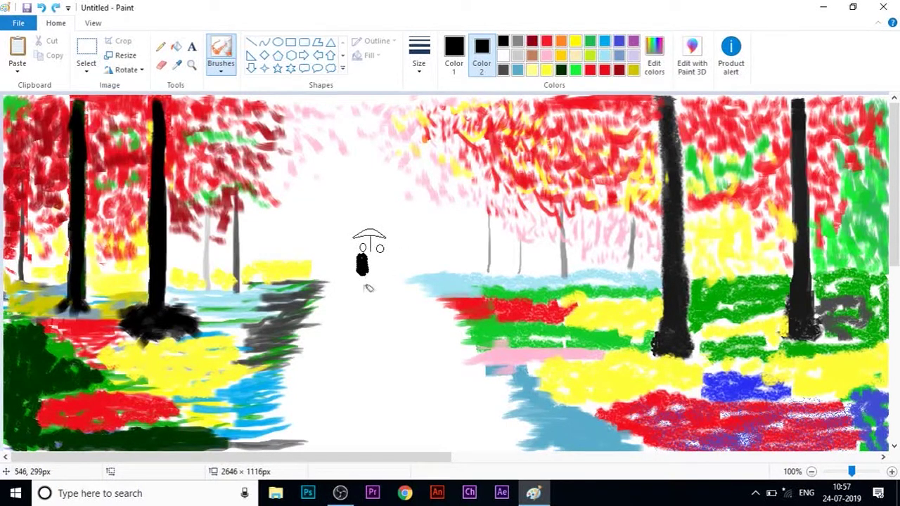
click(160, 46)
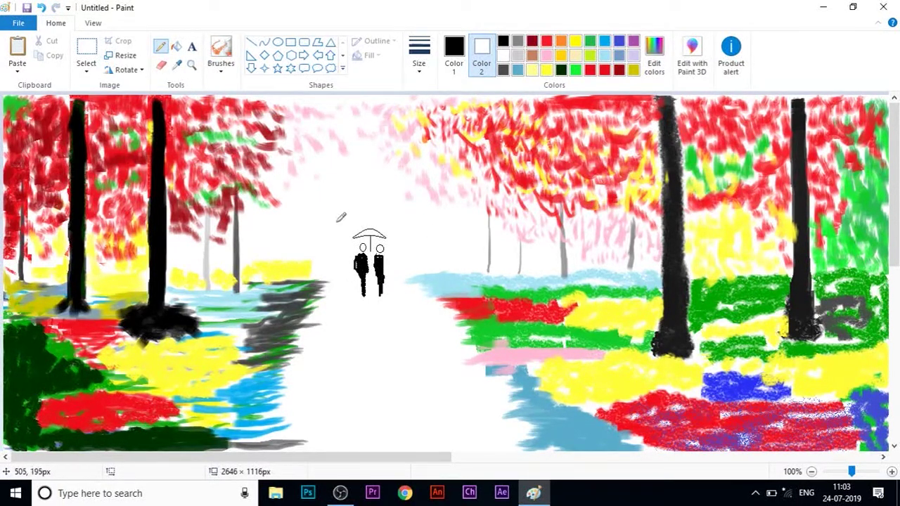
click(161, 65)
click(209, 63)
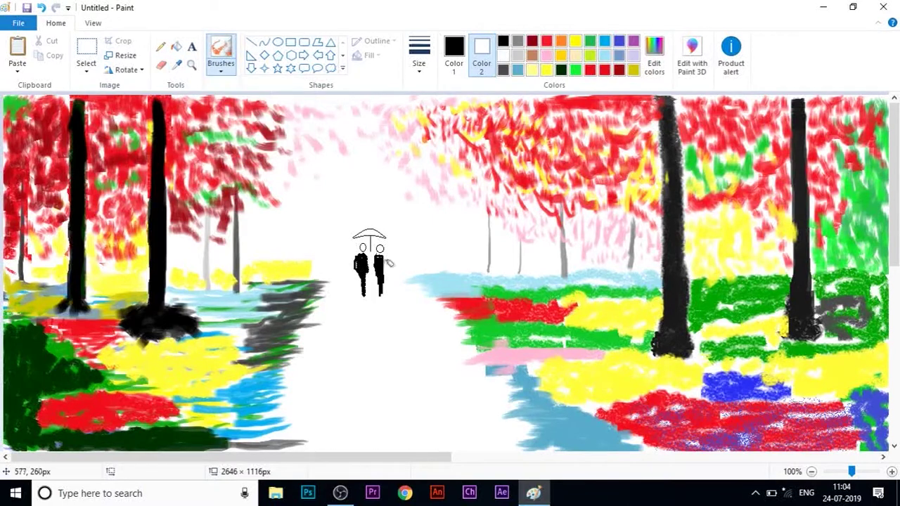
- Fill the umbrella canopy and both figures' heads with black
click(176, 47)
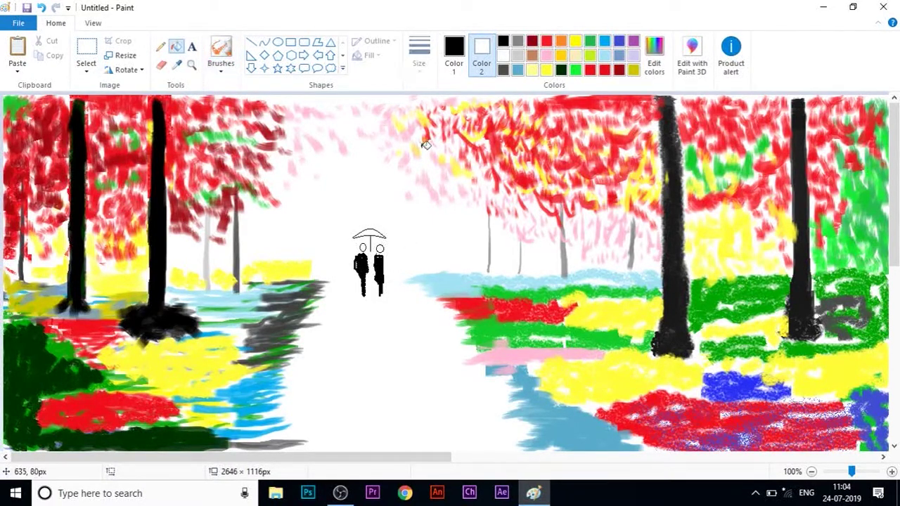
click(453, 53)
click(368, 235)
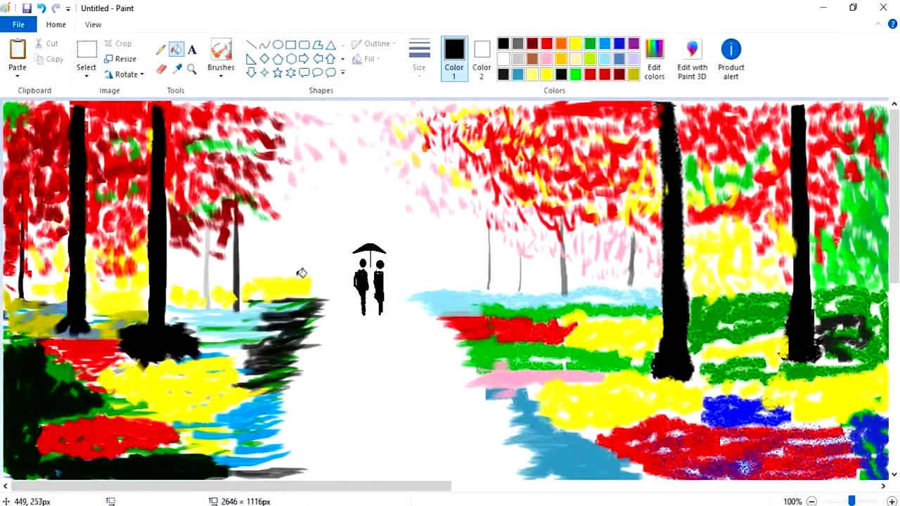
- Extend the dark ground on the path's left edge toward the two figures with black brush strokes
click(221, 73)
click(218, 99)
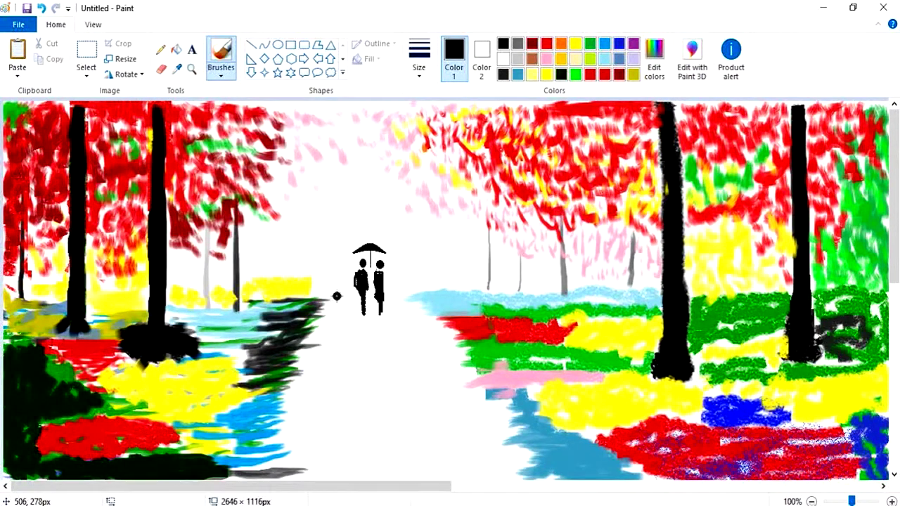
mouse_move(330, 308)
mouse_down()
mouse_move(302, 331)
mouse_move(321, 347)
mouse_up()
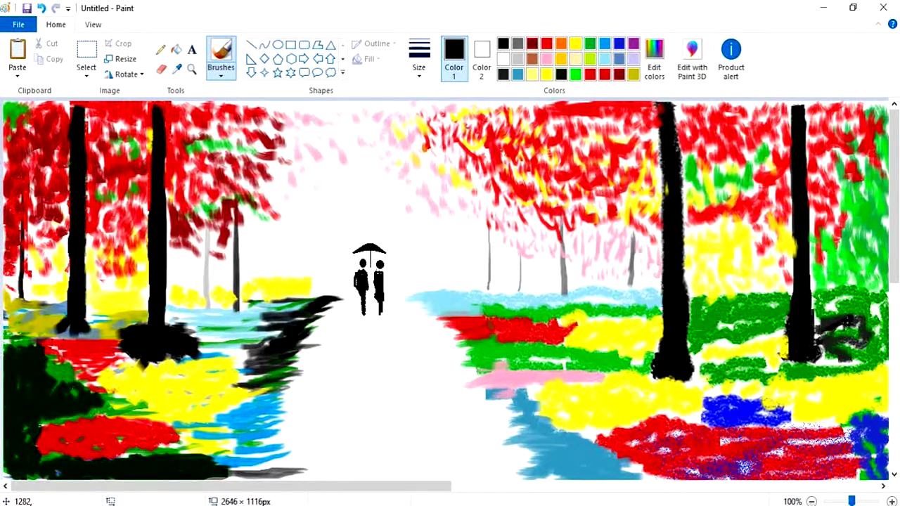
mouse_move(848, 321)
mouse_down()
mouse_move(816, 335)
mouse_move(852, 345)
mouse_up()
key(ctrl+z)
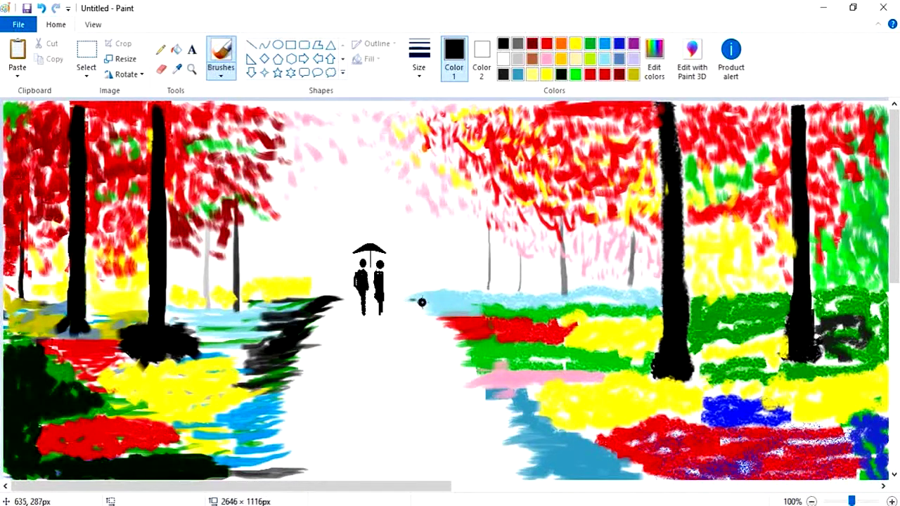
- Paint short black strokes along the upper part of the path's right edge, beside the blue, red and green ground
drag(418, 294, 453, 290)
drag(424, 305, 452, 313)
drag(445, 322, 462, 325)
mouse_move(456, 332)
mouse_down()
mouse_move(476, 366)
mouse_move(495, 353)
mouse_up()
drag(467, 343, 514, 358)
click(220, 75)
click(246, 128)
key(ctrl+z)
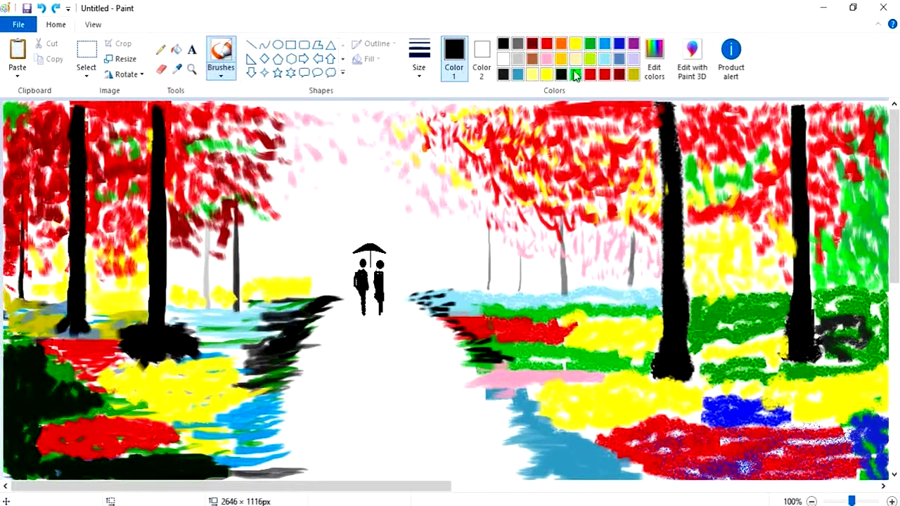
- Change the brush and repaint the green ground band from the path's right edge to the thick right trunk in green
click(575, 73)
click(220, 75)
click(220, 128)
mouse_move(504, 344)
mouse_down()
mouse_move(524, 365)
mouse_move(658, 364)
mouse_up()
- Paint light pink strokes over the blue patch at the lower left edge of the path
click(547, 59)
drag(286, 456, 255, 461)
mouse_move(284, 461)
mouse_down()
mouse_move(237, 472)
mouse_move(219, 451)
mouse_up()
mouse_move(274, 459)
mouse_down()
mouse_move(250, 464)
mouse_move(218, 442)
mouse_up()
drag(284, 428, 223, 436)
drag(278, 414, 211, 419)
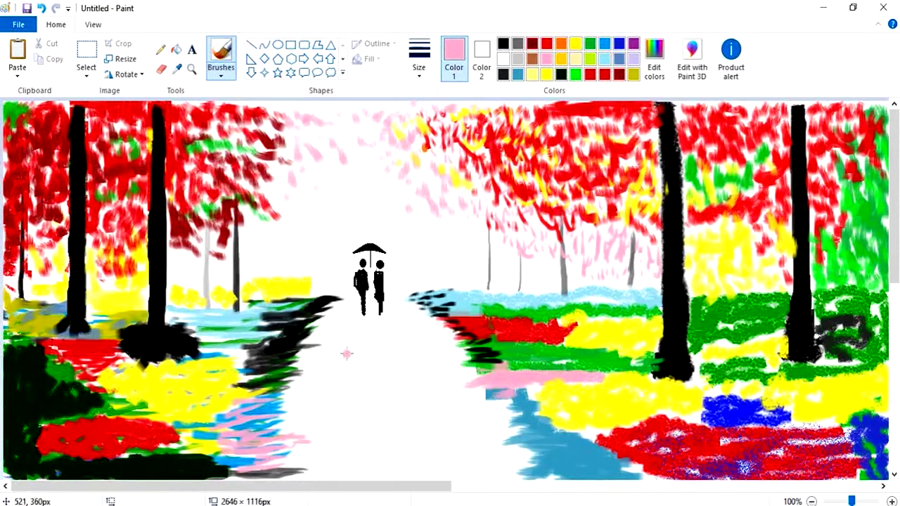
- Add short blue strokes along the path edge of the pink and blue patch
click(518, 74)
drag(299, 398, 270, 408)
drag(307, 382, 263, 393)
drag(294, 407, 276, 416)
mouse_move(297, 422)
mouse_down()
mouse_move(277, 432)
mouse_move(273, 417)
mouse_up()
drag(298, 391, 278, 401)
drag(299, 425, 272, 431)
- Paint light blue strokes around the two figures' feet and down the path's right edge, and undo the last stroke
drag(403, 295, 415, 298)
drag(433, 296, 391, 295)
click(605, 59)
drag(351, 302, 316, 303)
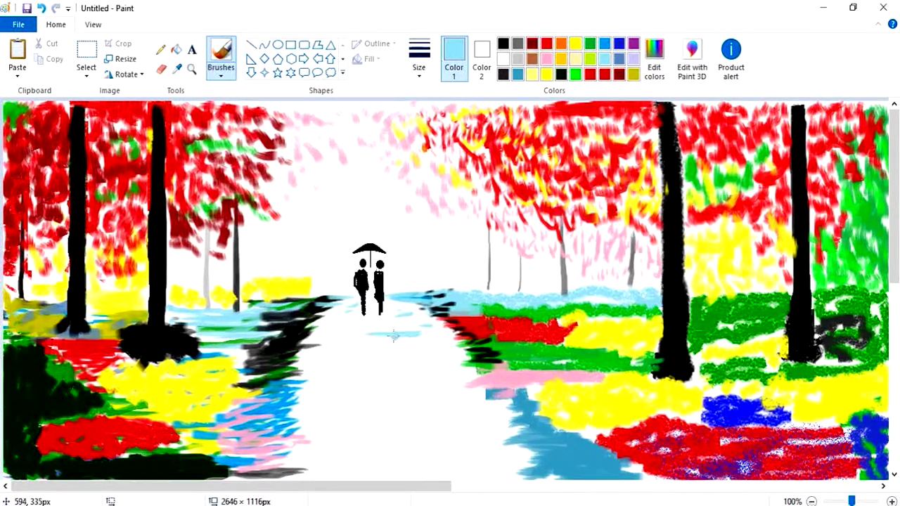
mouse_move(443, 328)
mouse_down()
mouse_move(519, 433)
mouse_move(481, 450)
mouse_up()
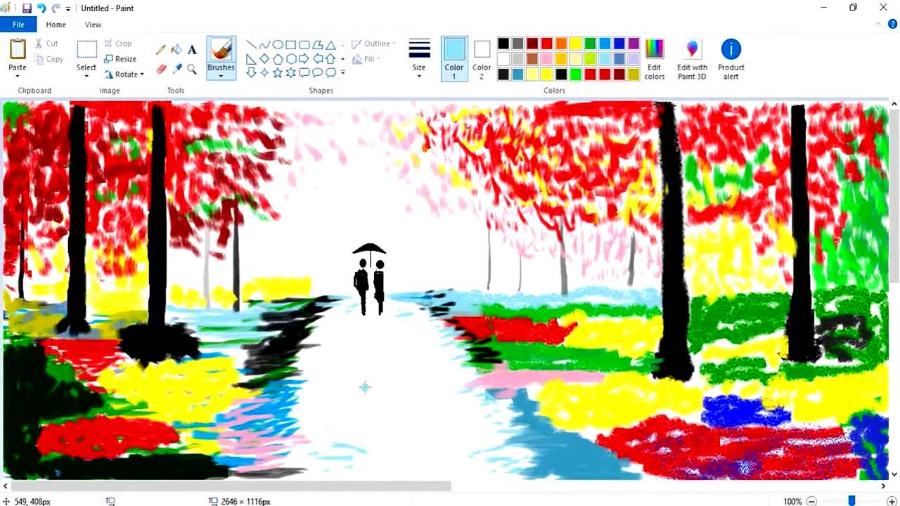
key(ctrl+z)
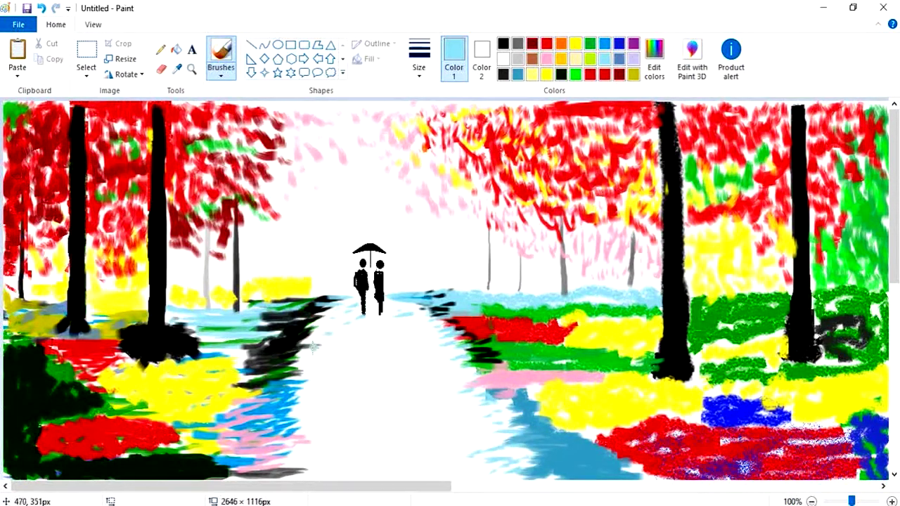
- Paint short horizontal black strokes across the blue, olive and red ground around the bases of the left trunks
click(504, 75)
drag(180, 313, 261, 306)
drag(180, 322, 217, 321)
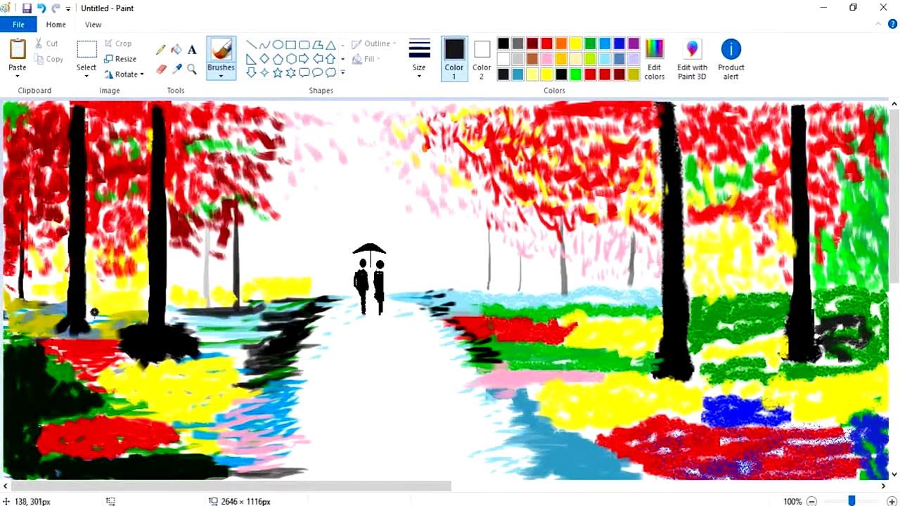
drag(94, 313, 130, 311)
drag(10, 303, 62, 307)
drag(12, 325, 38, 327)
drag(58, 338, 123, 342)
- Add horizontal black strokes across the left yellow patch and the dark ground below it, up to the path's left edge
drag(107, 370, 170, 370)
drag(212, 321, 267, 318)
drag(200, 346, 246, 344)
mouse_move(240, 359)
mouse_down()
mouse_move(177, 364)
mouse_move(244, 379)
mouse_up()
mouse_move(209, 396)
mouse_down()
mouse_move(143, 396)
mouse_move(264, 393)
mouse_up()
drag(216, 380, 110, 380)
drag(159, 404, 242, 405)
drag(102, 388, 142, 388)
drag(107, 413, 146, 414)
drag(46, 418, 123, 418)
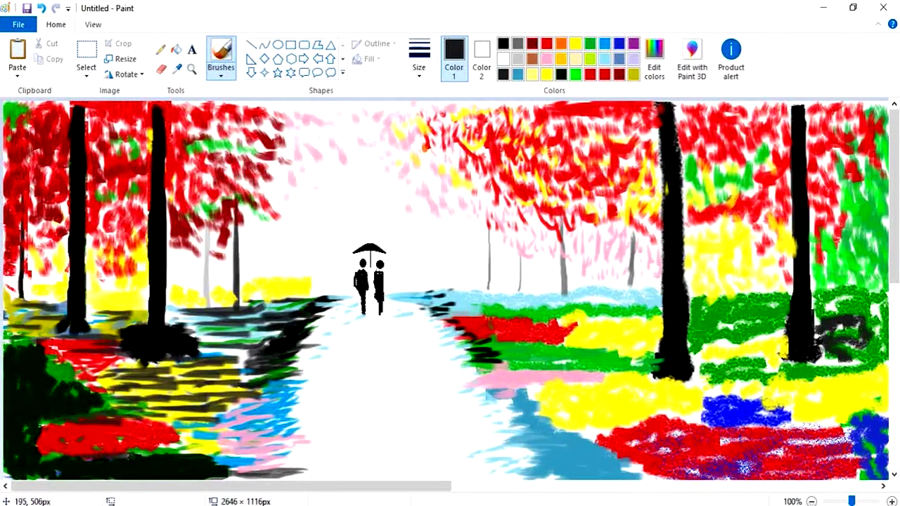
drag(125, 452, 231, 447)
drag(163, 432, 194, 430)
- Paint horizontal black strokes over the right-hand green band, the lower right red patch and the ground beside the far right trunk
drag(497, 310, 642, 305)
drag(703, 299, 727, 298)
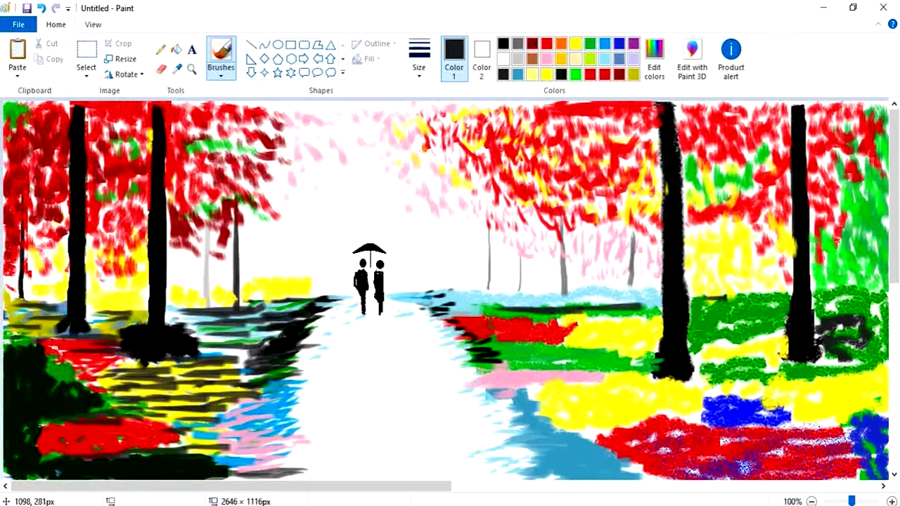
drag(872, 476, 821, 477)
drag(649, 471, 777, 469)
mouse_move(786, 472)
mouse_down()
mouse_move(845, 474)
mouse_move(756, 467)
mouse_up()
drag(801, 444, 654, 439)
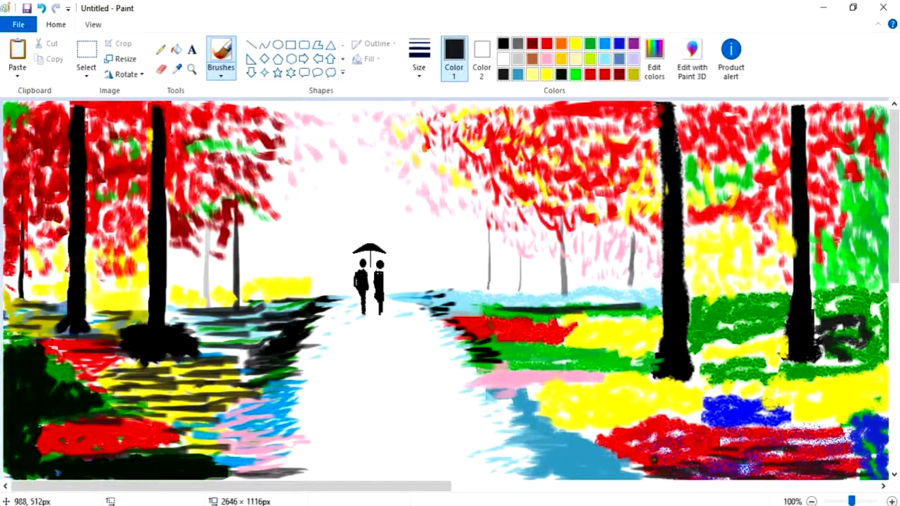
mouse_move(738, 428)
mouse_down()
mouse_move(840, 438)
mouse_move(782, 430)
mouse_up()
drag(815, 361, 883, 358)
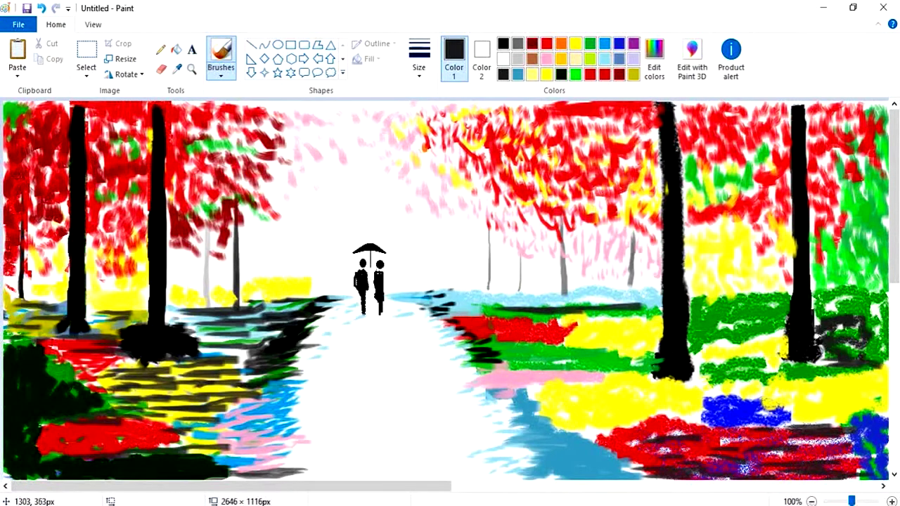
- Widen the base of the far right trunk with black strokes
click(503, 43)
drag(830, 346, 821, 339)
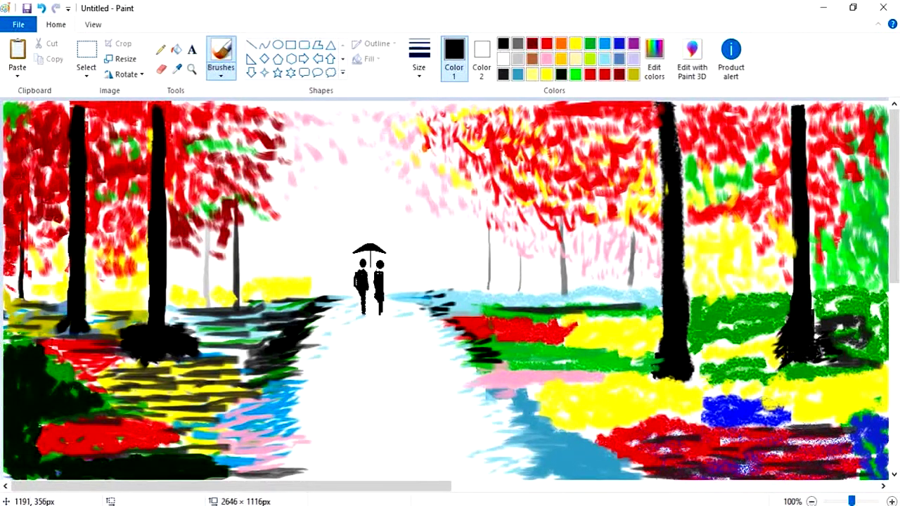
click(590, 43)
click(654, 56)
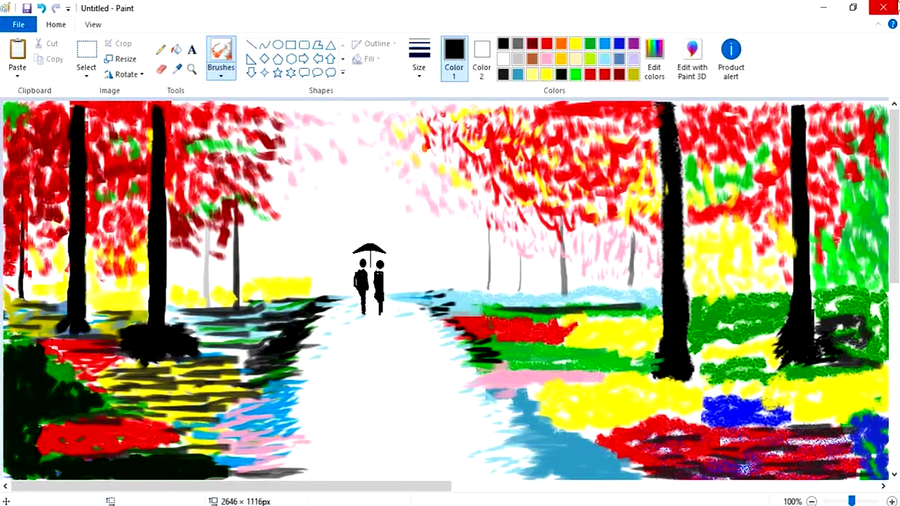
- Switch to another brush and thicken the thick right trunk in black along its right side
click(221, 70)
click(298, 146)
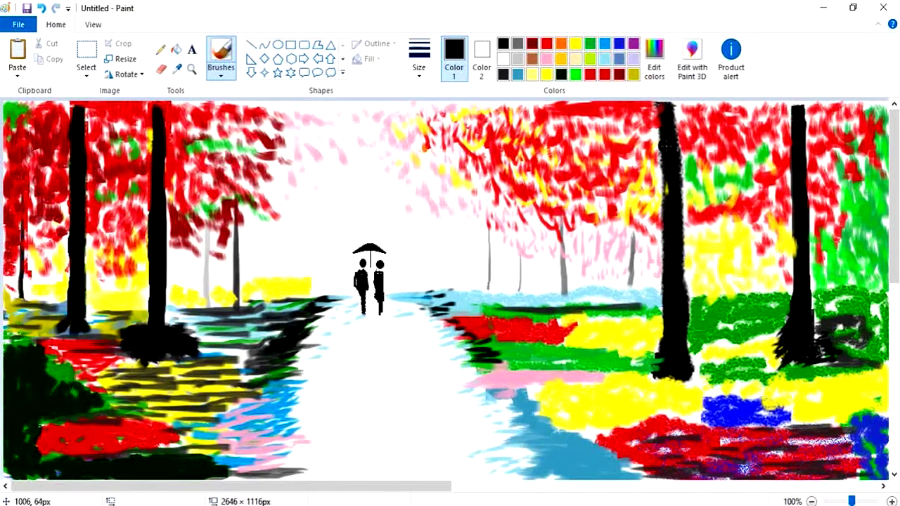
drag(683, 260, 682, 172)
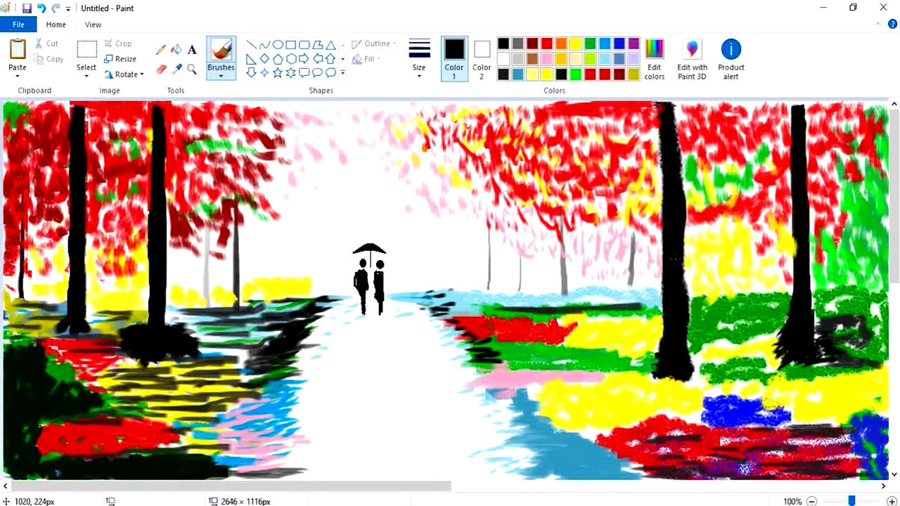
- Change the brush again and flare the bases of both right-hand trunks outward in black
click(220, 70)
click(274, 127)
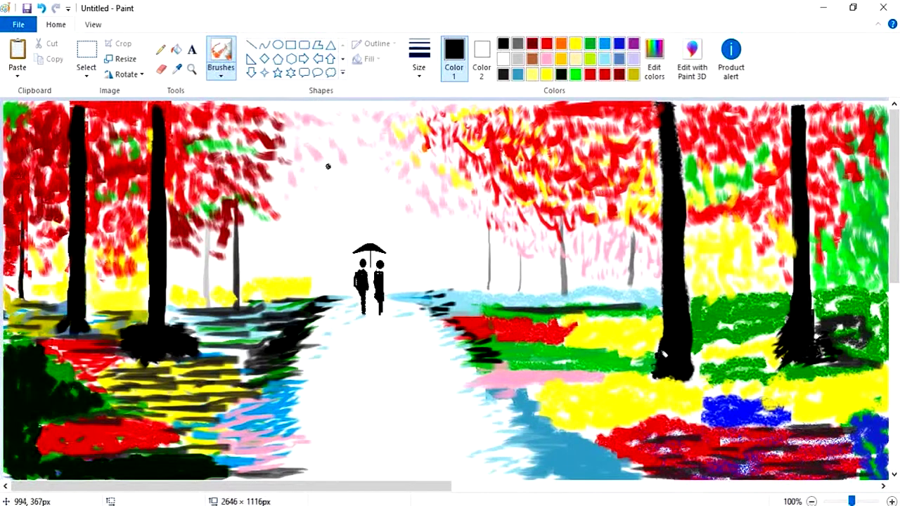
drag(690, 334, 696, 380)
mouse_move(780, 350)
mouse_down()
mouse_move(840, 344)
mouse_move(818, 310)
mouse_up()
- Change the brush, extend the foliage around the central opening with dark red and green, and scatter light pink strokes around the umbrella
click(221, 70)
click(221, 94)
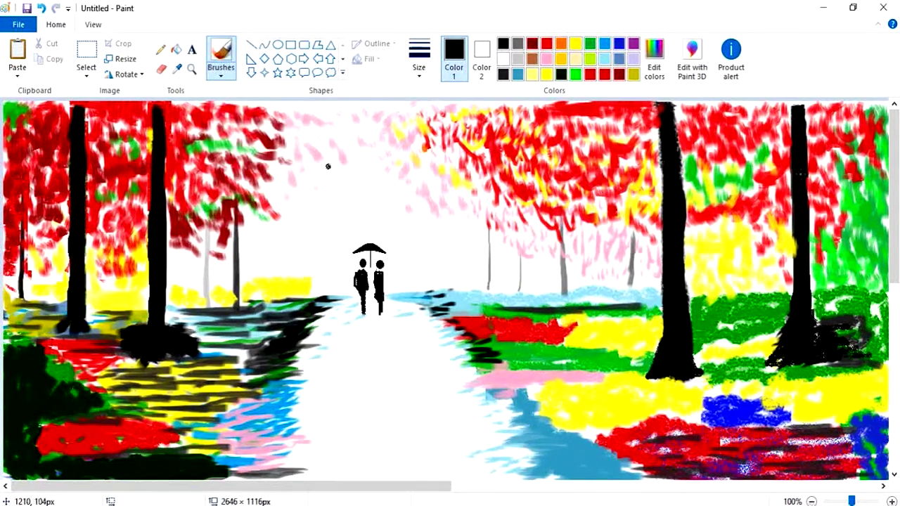
click(533, 45)
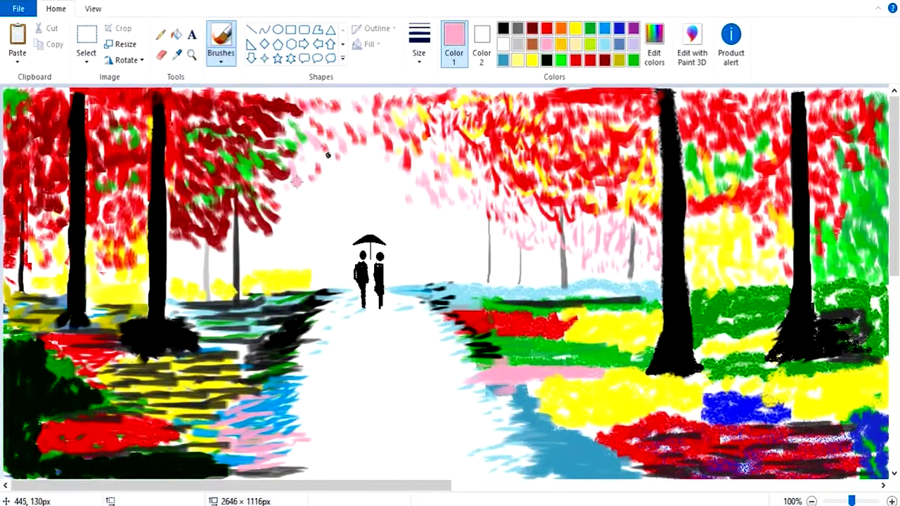
drag(301, 181, 307, 205)
drag(255, 228, 253, 242)
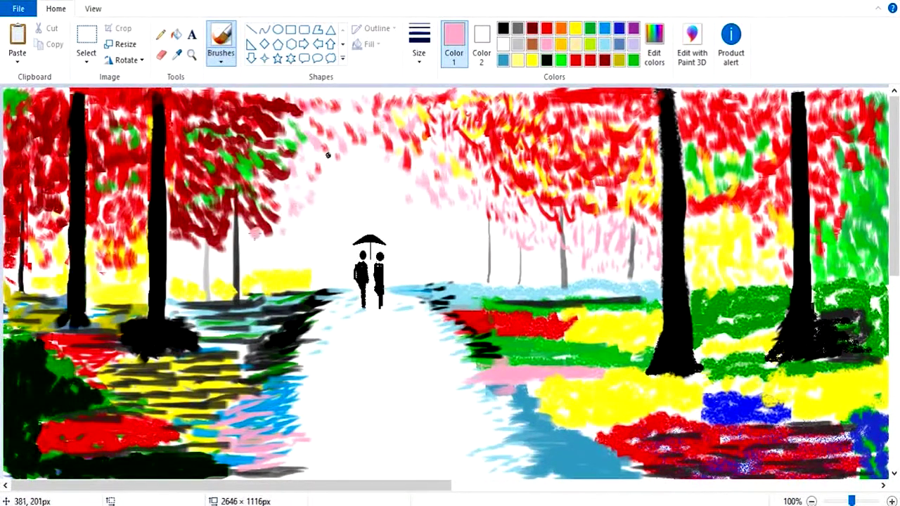
drag(321, 184, 318, 198)
drag(439, 174, 441, 206)
drag(345, 213, 334, 245)
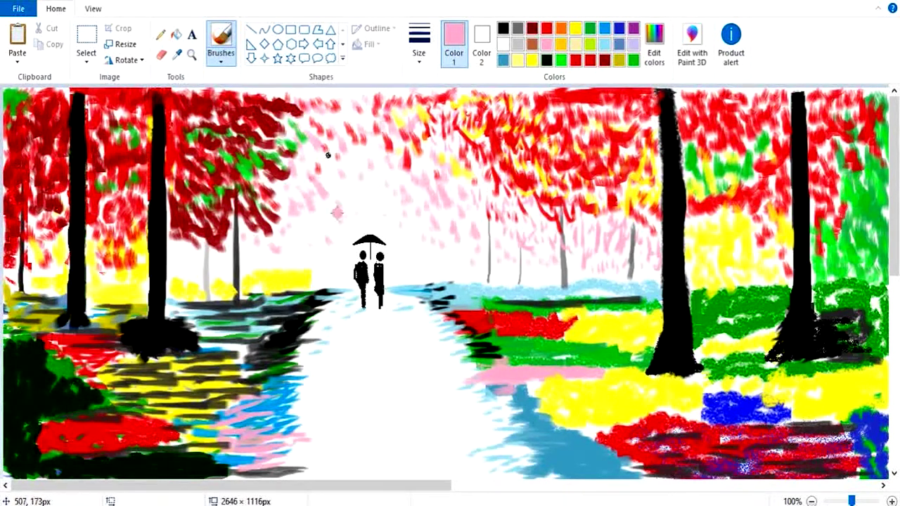
- Add yellow and green strokes to the low foliage just right of the second left trunk
click(579, 30)
mouse_move(175, 250)
mouse_down()
mouse_move(188, 266)
mouse_move(167, 259)
mouse_move(187, 257)
mouse_move(203, 273)
mouse_up()
click(590, 28)
- Paint dark red strokes over the lower foliage around the thin trunk at the far left
click(533, 30)
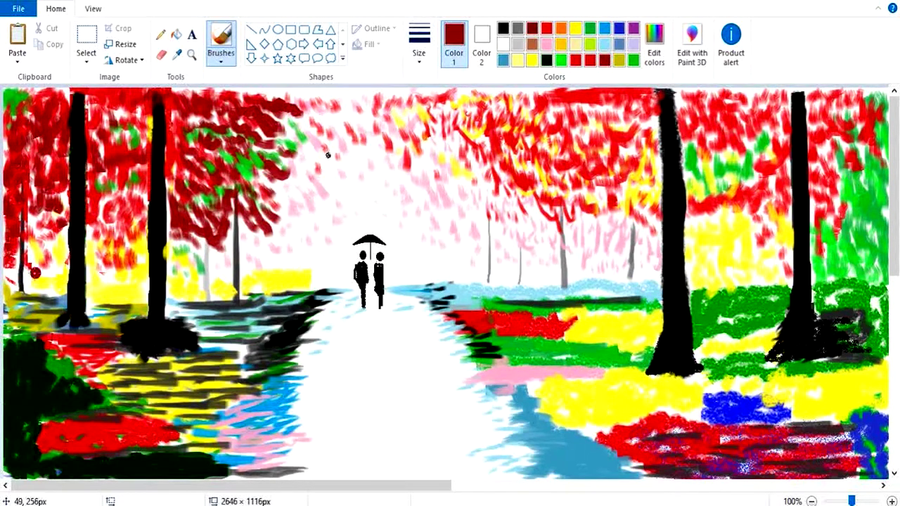
drag(35, 272, 45, 276)
mouse_move(47, 258)
mouse_down()
mouse_move(32, 262)
mouse_move(41, 251)
mouse_up()
mouse_move(53, 221)
mouse_down()
mouse_move(46, 239)
mouse_move(30, 227)
mouse_up()
drag(11, 266, 16, 274)
drag(28, 249, 33, 266)
drag(63, 205, 59, 218)
drag(16, 270, 11, 291)
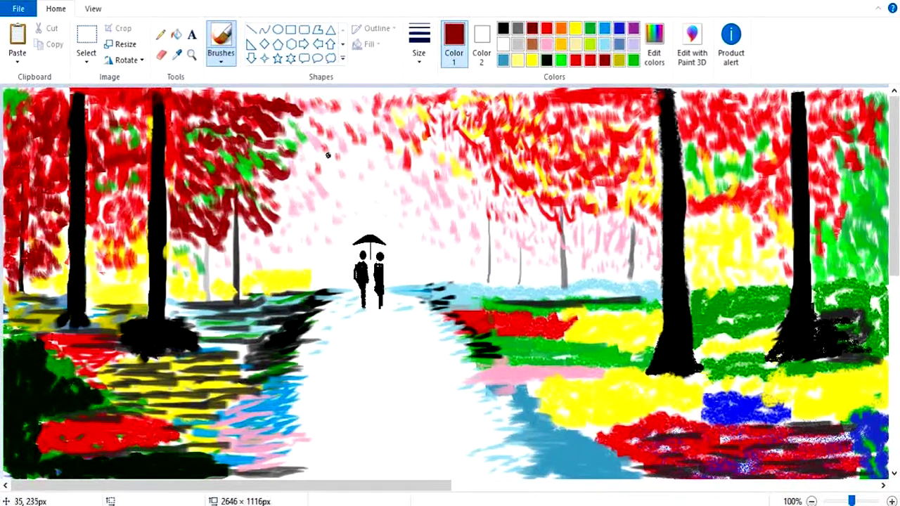
- Add dark red strokes to the foliage between and across the two thick left trunks, and undo the last stroke
mouse_move(66, 226)
mouse_down()
mouse_move(61, 239)
mouse_move(97, 251)
mouse_up()
drag(126, 193, 114, 208)
drag(144, 187, 132, 213)
drag(103, 143, 100, 173)
drag(128, 110, 118, 121)
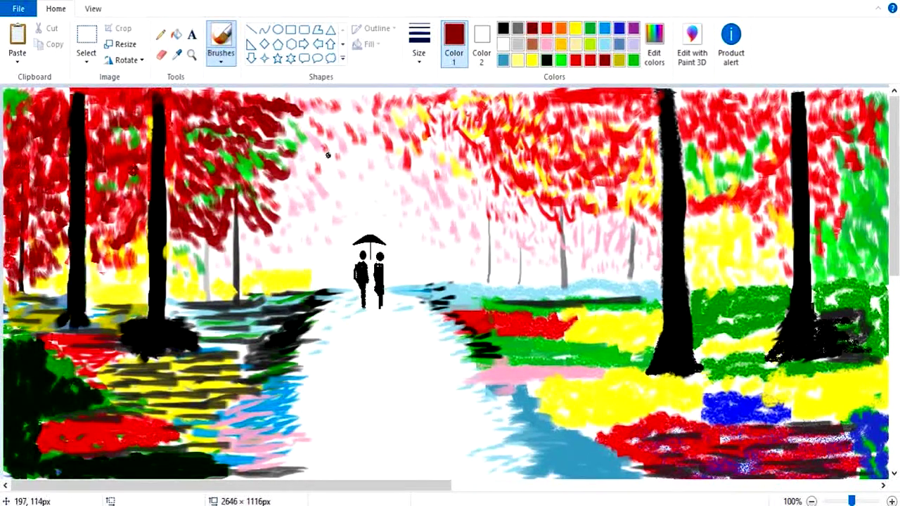
drag(154, 173, 157, 161)
drag(78, 147, 78, 173)
key(ctrl+z)
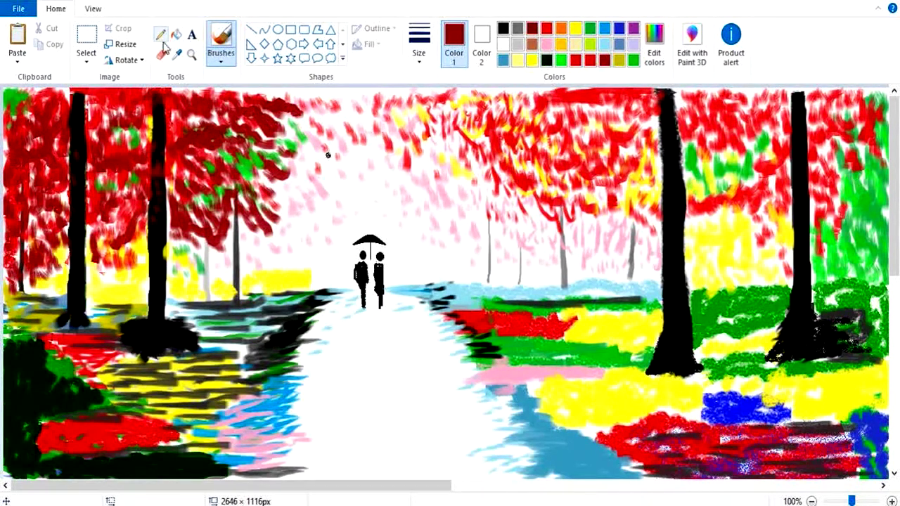
- Add black strokes to the far edge of the left ground and green strokes over the dark strip right of the path
click(161, 35)
click(546, 60)
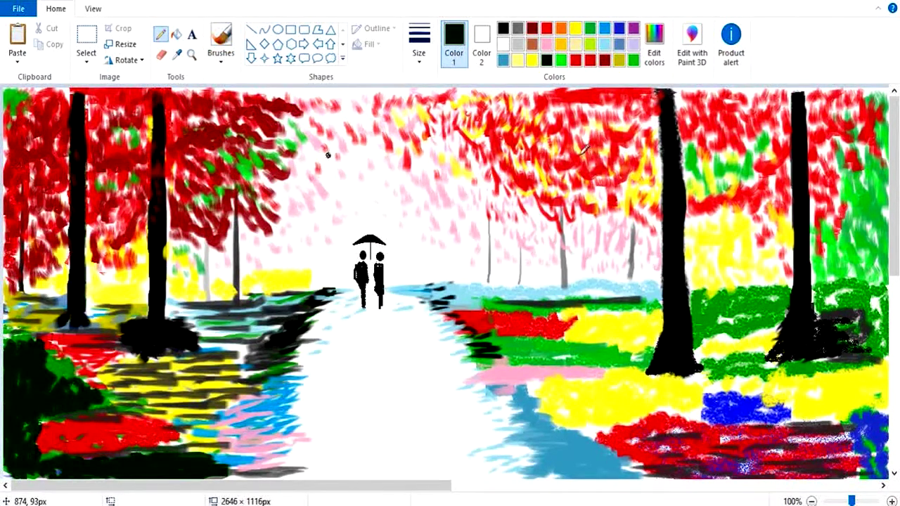
click(212, 51)
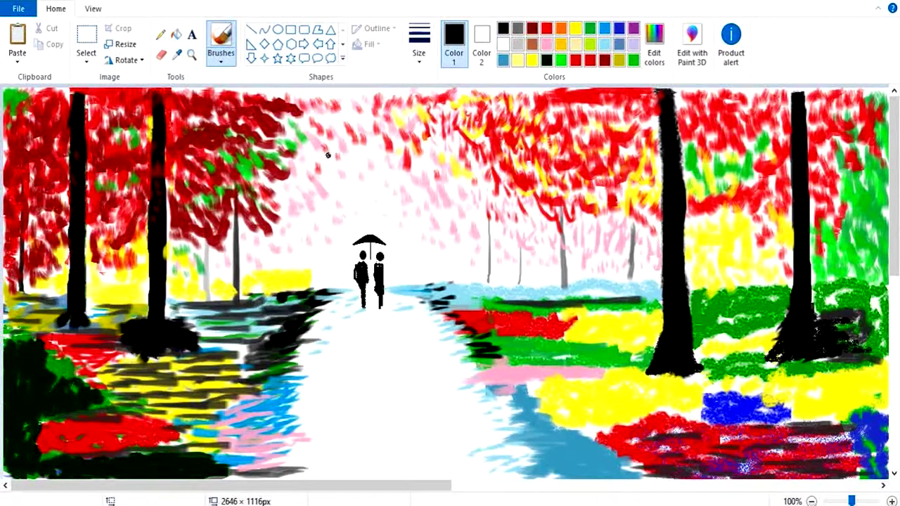
click(560, 59)
mouse_move(464, 308)
mouse_down()
mouse_move(566, 292)
mouse_move(460, 296)
mouse_up()
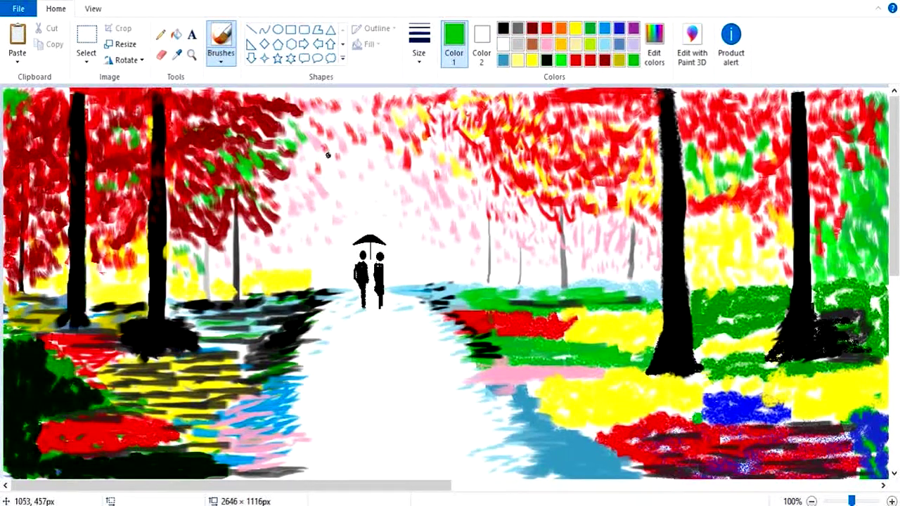
- Scatter light pink dabs over the white path below the two figures
click(546, 44)
click(347, 398)
click(399, 375)
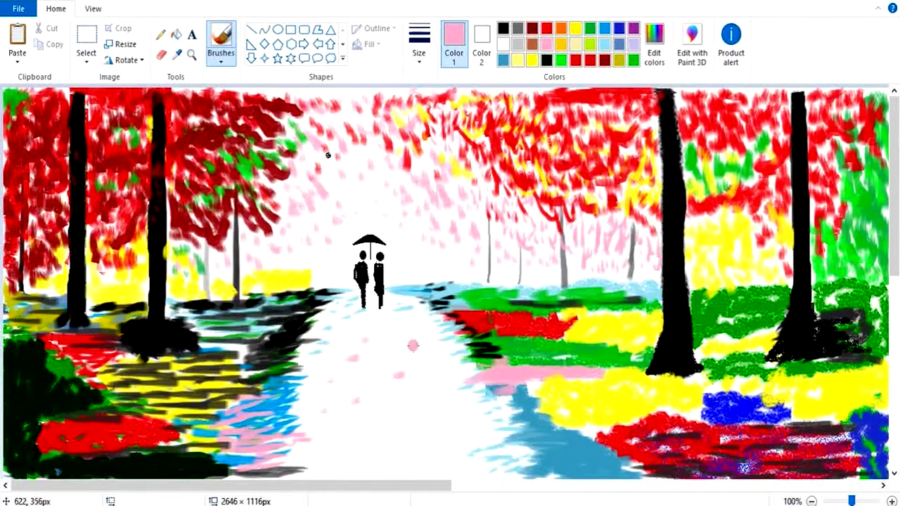
click(388, 410)
click(358, 446)
click(398, 448)
- Scatter light blue dabs over the path between the pink ones
click(605, 44)
click(312, 421)
click(343, 351)
click(371, 458)
click(402, 346)
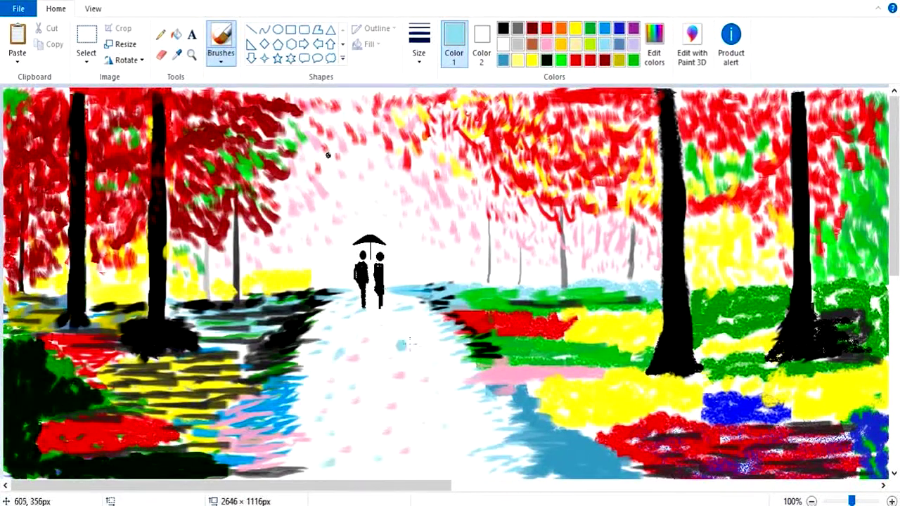
click(366, 332)
click(362, 416)
click(444, 422)
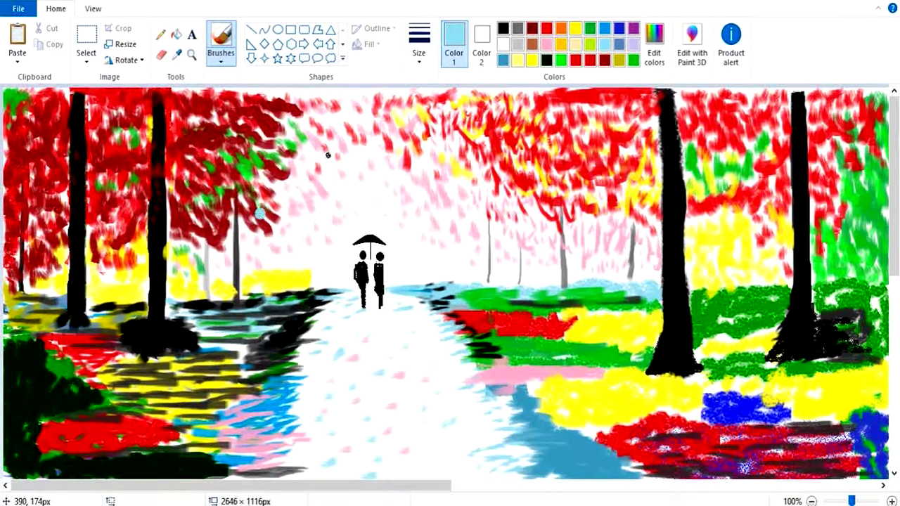
- Dab green onto the green ground between the right trunks and yellow onto the yellow patch below
click(633, 59)
click(724, 336)
click(763, 329)
click(575, 28)
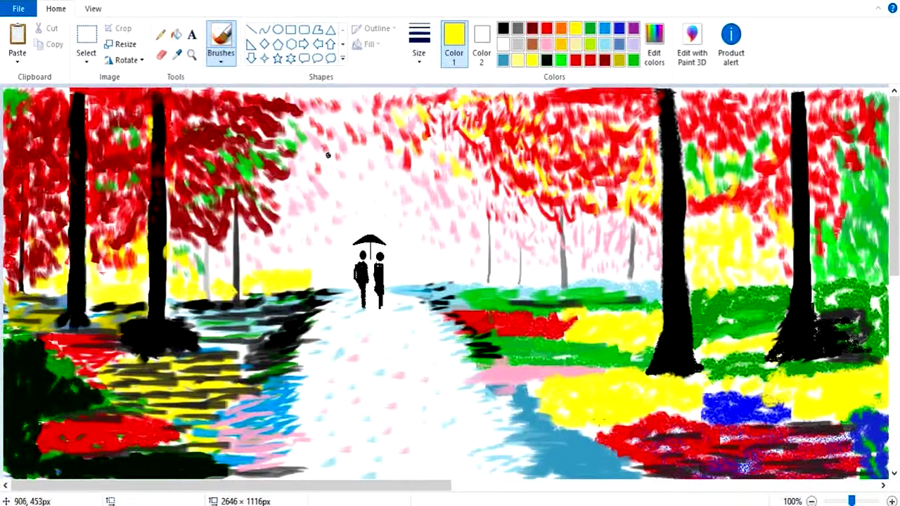
click(628, 423)
click(710, 406)
- Add blue strokes over and around the blue patch in the right-hand yellow ground
click(619, 28)
click(731, 379)
click(803, 400)
click(703, 420)
- Add dark red strokes across the red patch at the lower right
click(603, 60)
click(746, 435)
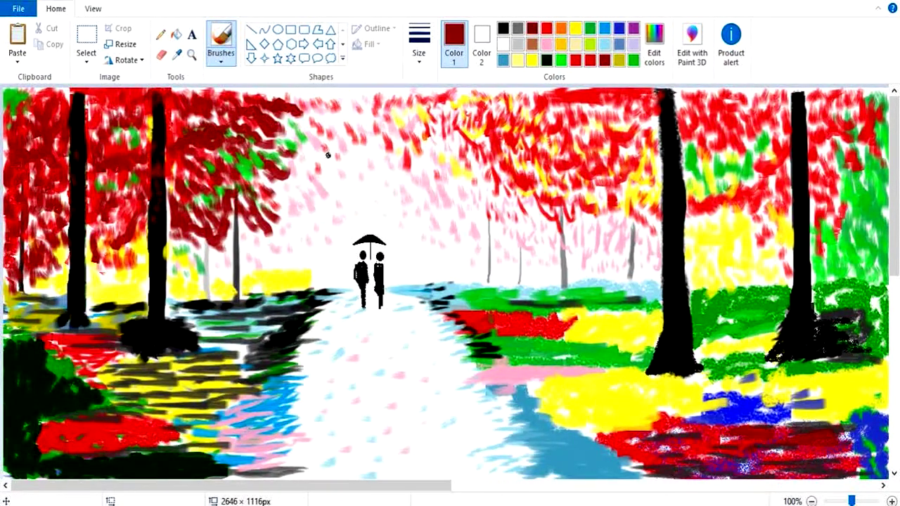
click(687, 453)
click(760, 466)
- Define a custom darker green and paint it over the ground around the two right-hand trunks
click(591, 28)
click(633, 60)
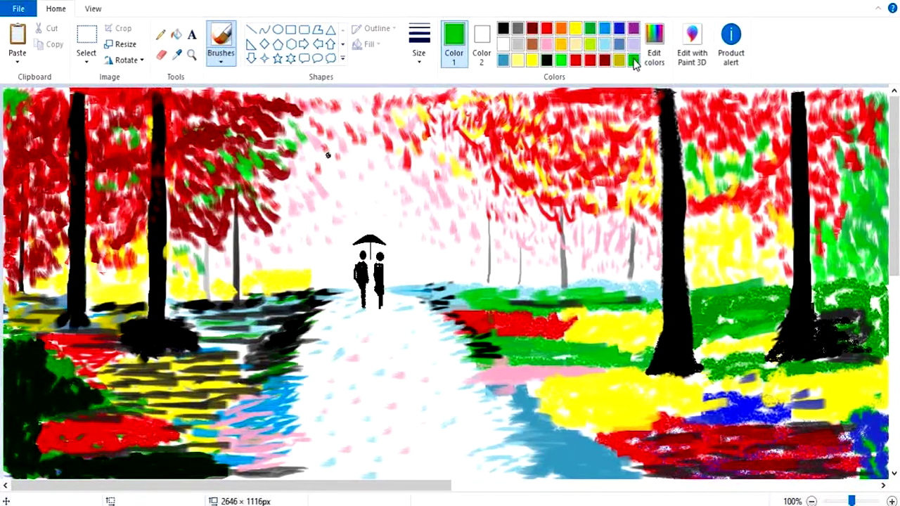
click(652, 54)
click(589, 241)
click(328, 350)
drag(706, 294, 769, 282)
mouse_move(838, 293)
mouse_down()
mouse_move(864, 317)
mouse_move(849, 359)
mouse_up()
drag(717, 369, 858, 357)
- Paint darker green strokes over the red and yellow patches between the path and the thick right trunk
drag(458, 302, 592, 306)
drag(573, 315, 636, 315)
mouse_move(542, 332)
mouse_down()
mouse_move(637, 331)
mouse_move(671, 307)
mouse_up()
- Spray light pink speckles over the path and the white area around the two figures
click(503, 28)
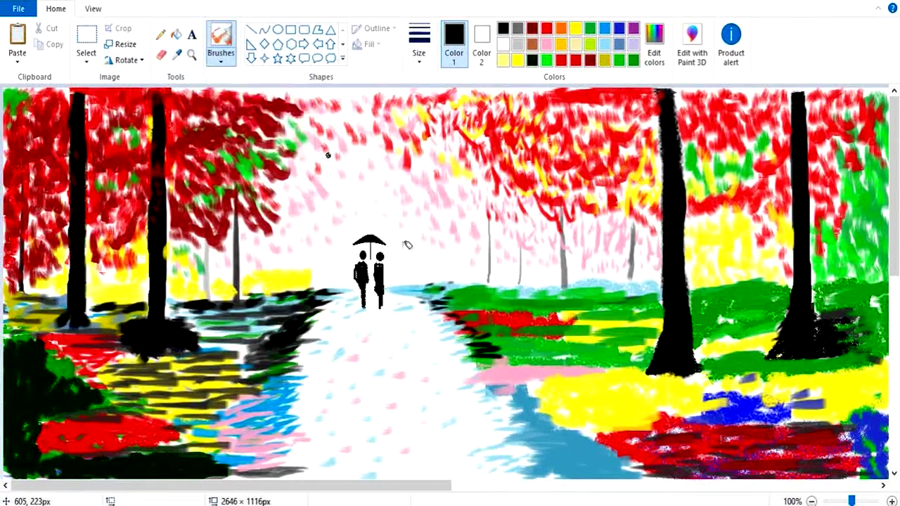
click(547, 44)
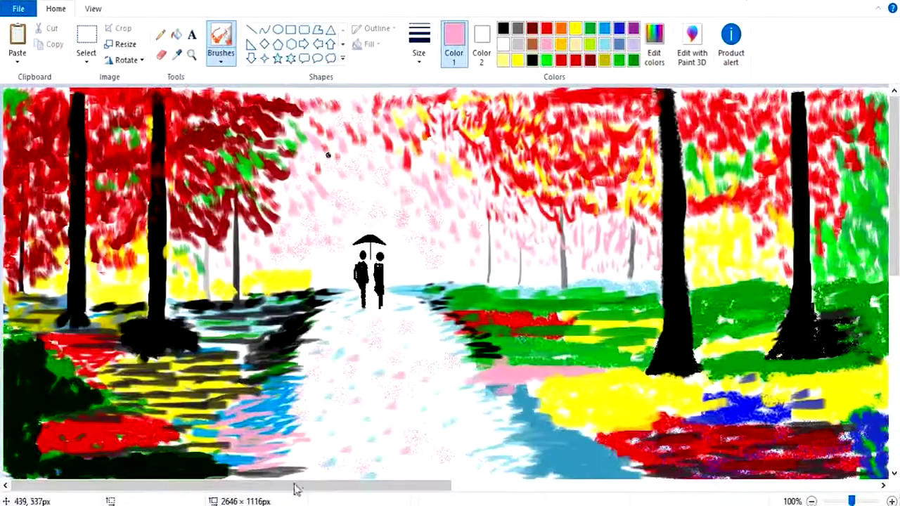
- Paint black strokes over the blue patch at the path's lower right edge and undo the last ones
click(503, 28)
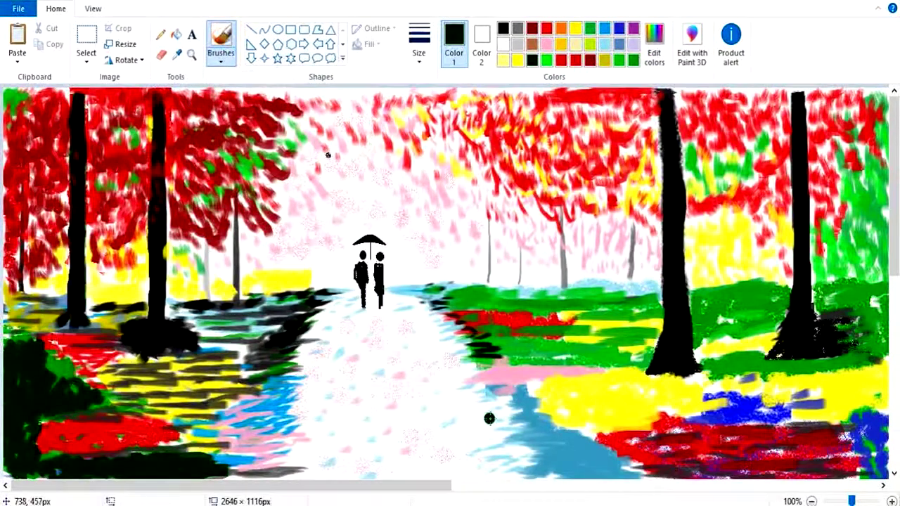
mouse_move(490, 418)
mouse_down()
mouse_move(504, 392)
mouse_move(533, 452)
mouse_move(578, 482)
mouse_move(636, 408)
mouse_up()
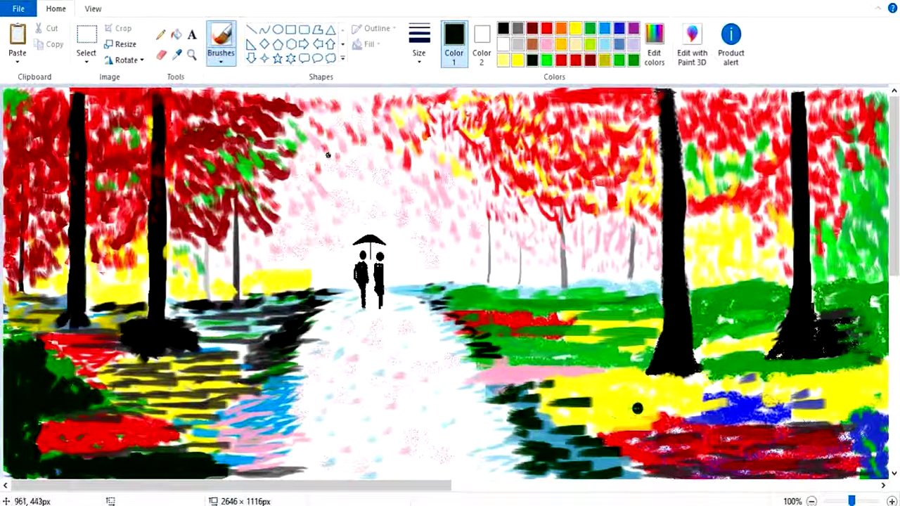
key(ctrl+z)
key(ctrl+z)
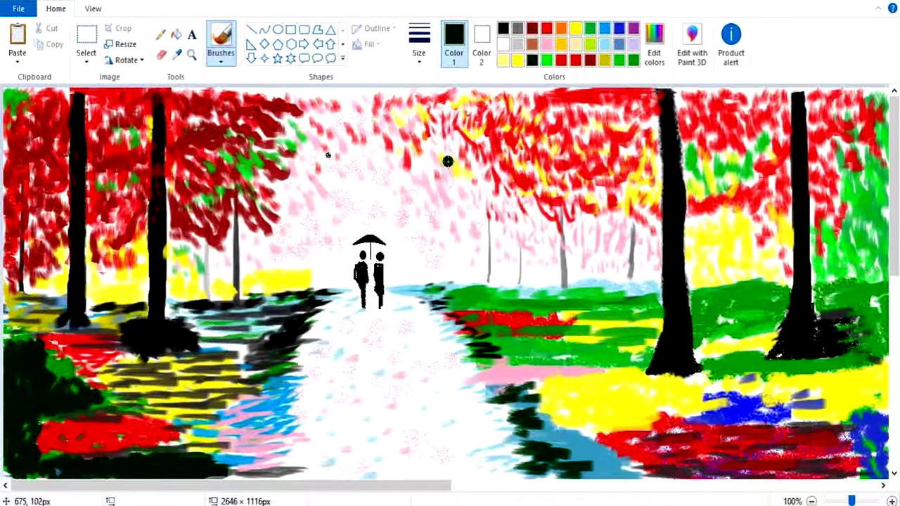
- Paint short black grass blades along both lower path edges, over the right yellow patch and across the lower left ground
mouse_move(513, 408)
mouse_down()
mouse_move(468, 379)
mouse_move(477, 373)
mouse_move(465, 340)
mouse_move(571, 383)
mouse_move(566, 411)
mouse_move(601, 423)
mouse_up()
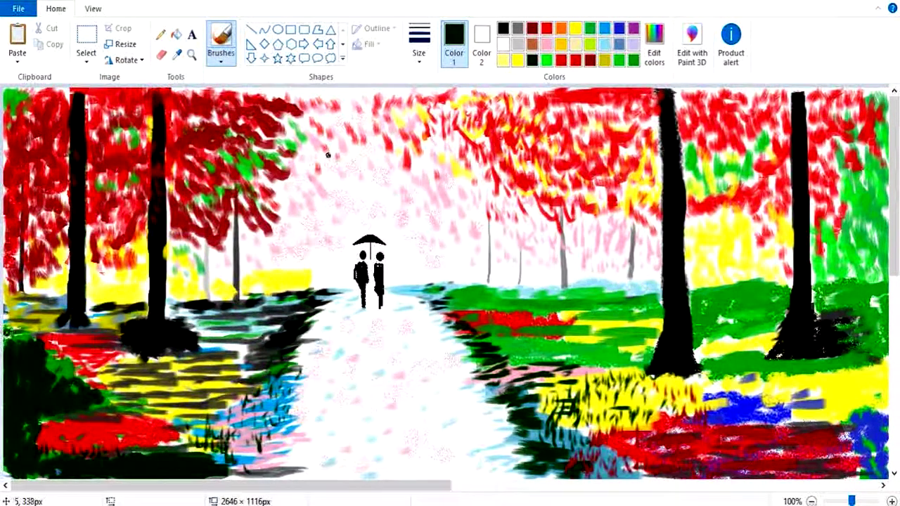
mouse_move(7, 325)
mouse_down()
mouse_move(58, 333)
mouse_move(64, 435)
mouse_move(235, 427)
mouse_move(292, 414)
mouse_move(278, 477)
mouse_move(295, 463)
mouse_move(225, 432)
mouse_up()
- Paint dark red strokes over the pink strip at the path's right edge
click(590, 59)
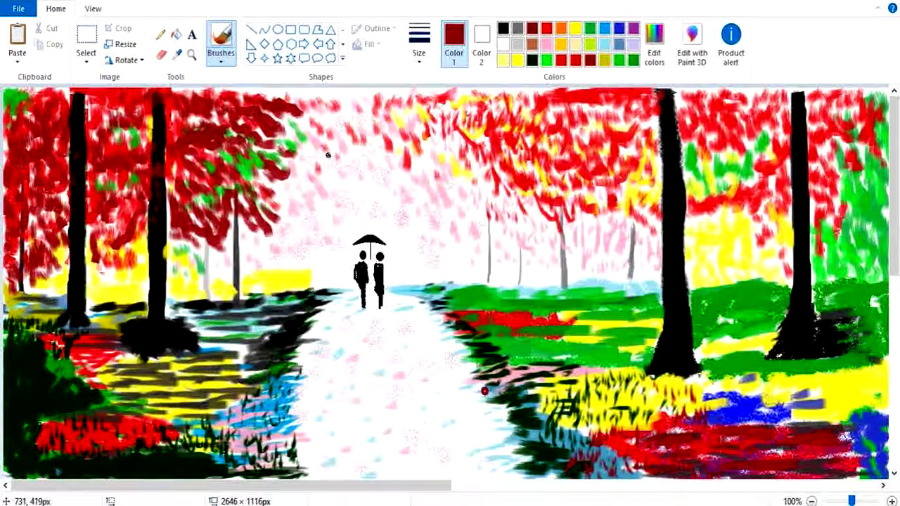
drag(468, 385, 520, 376)
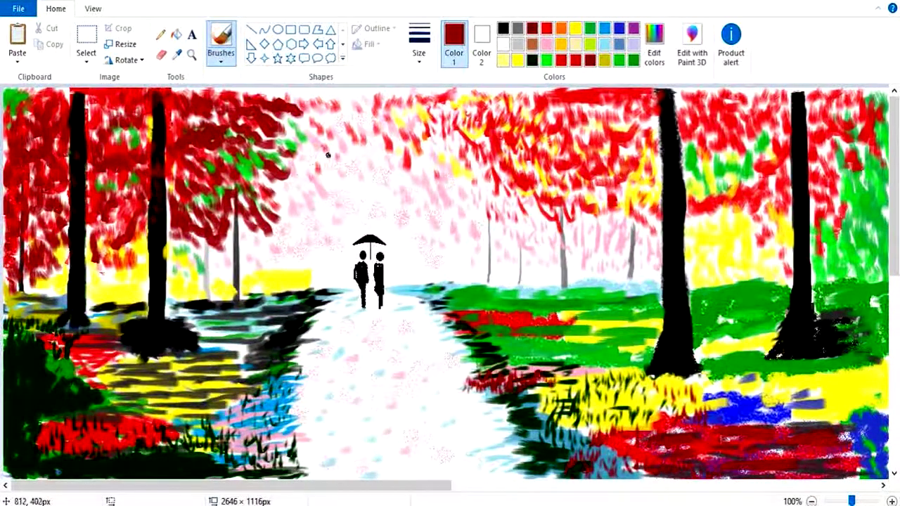
- Paint black grass blades over the green ground between the path and the far right edge, and add yellow strokes to its green patch
click(504, 28)
mouse_move(763, 373)
mouse_down()
mouse_move(870, 359)
mouse_move(869, 298)
mouse_move(852, 273)
mouse_up()
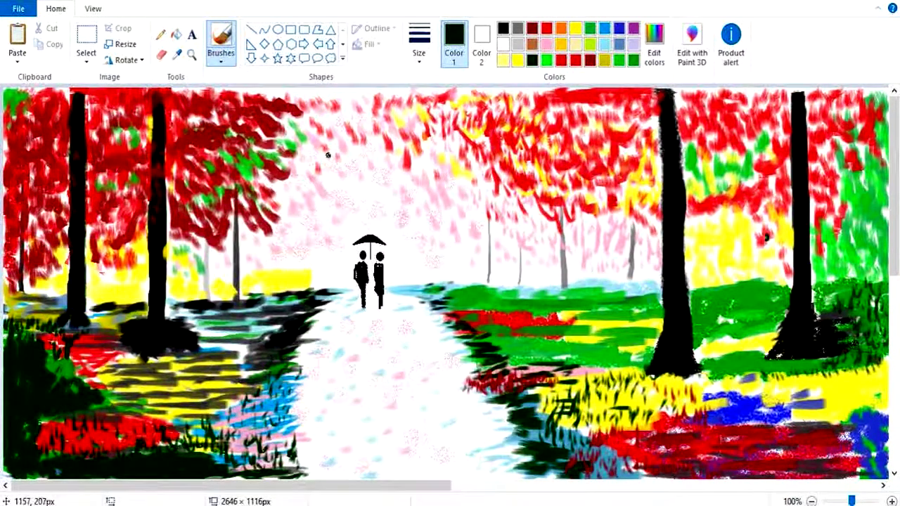
mouse_move(563, 303)
mouse_down()
mouse_move(637, 304)
mouse_move(569, 295)
mouse_move(496, 306)
mouse_move(650, 338)
mouse_move(613, 359)
mouse_move(609, 346)
mouse_move(641, 328)
mouse_move(609, 348)
mouse_move(554, 355)
mouse_up()
click(575, 28)
drag(610, 348, 640, 332)
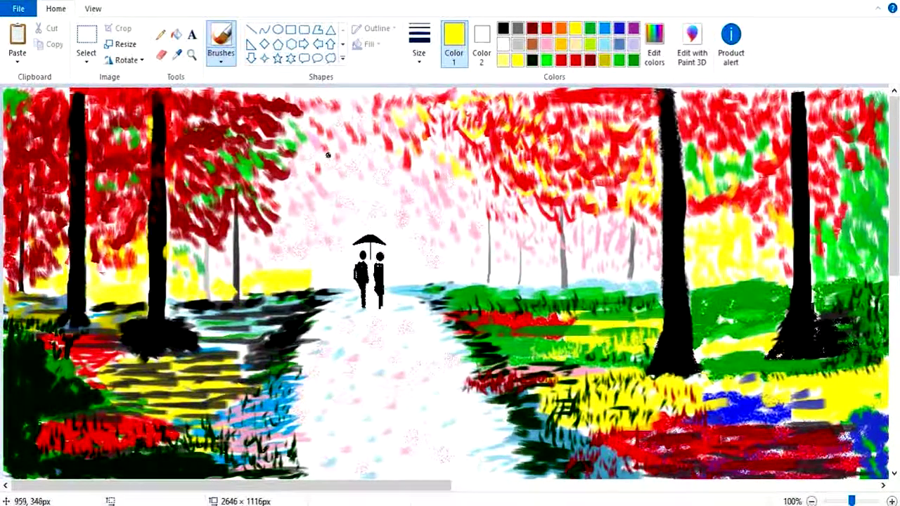
- Add dark red flecks to the black bark of the large tree trunks
click(532, 28)
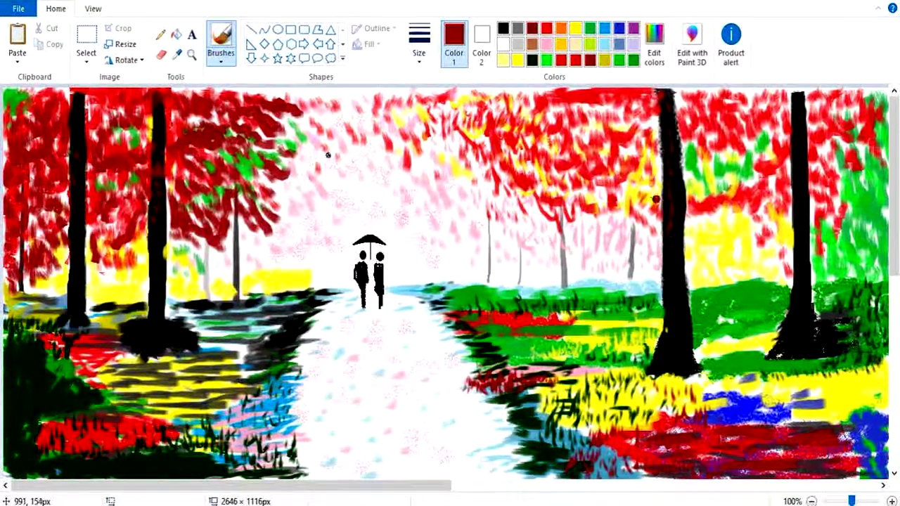
mouse_move(808, 119)
mouse_down()
mouse_move(808, 159)
mouse_move(794, 153)
mouse_move(797, 140)
mouse_up()
click(549, 47)
- Paint dark red leaf strokes through the red canopy on the right half of the scene
click(532, 28)
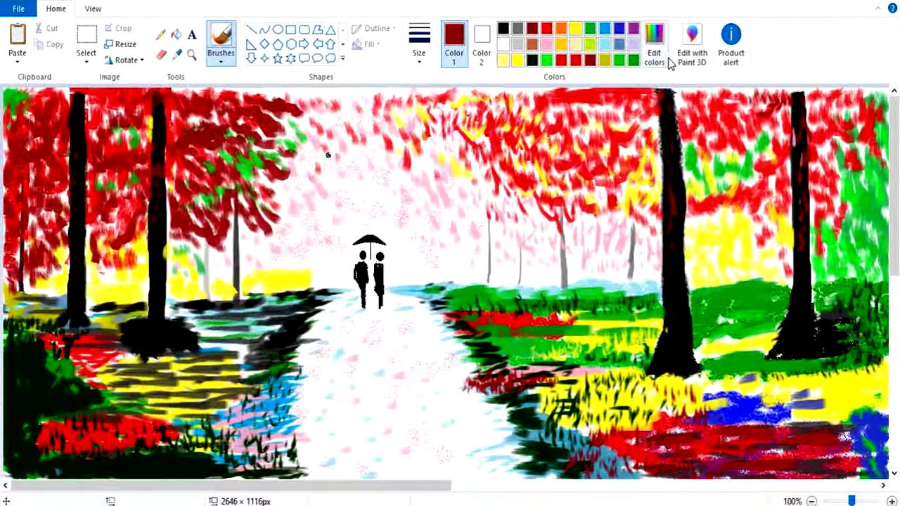
mouse_move(619, 94)
mouse_down()
mouse_move(654, 121)
mouse_move(619, 144)
mouse_up()
drag(605, 174, 573, 195)
drag(640, 147, 637, 159)
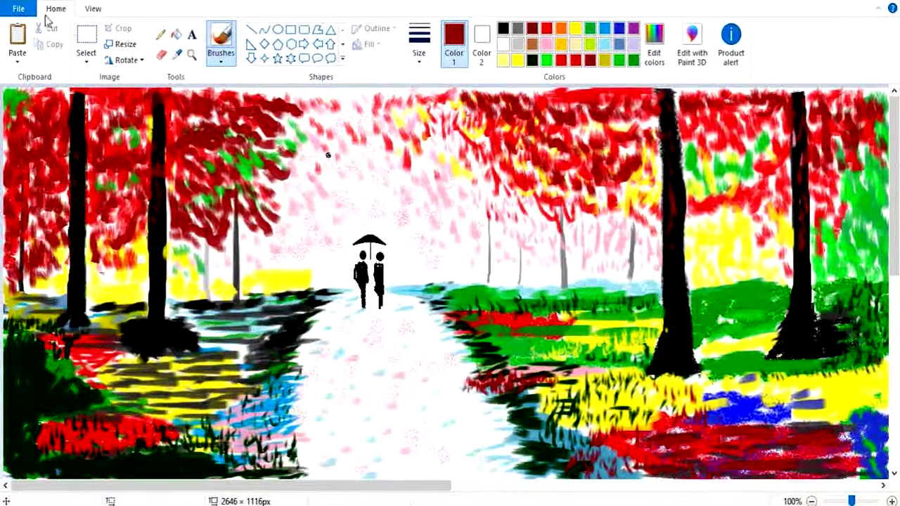
- Paint a light yellow band along the horizon behind the two figures, extending into the trees on the right
click(518, 61)
mouse_move(394, 271)
mouse_down()
mouse_move(492, 274)
mouse_move(323, 271)
mouse_up()
- Paint thin light gray background trunks on both sides of the figures and extend the red foliage around the pale central opening
click(517, 43)
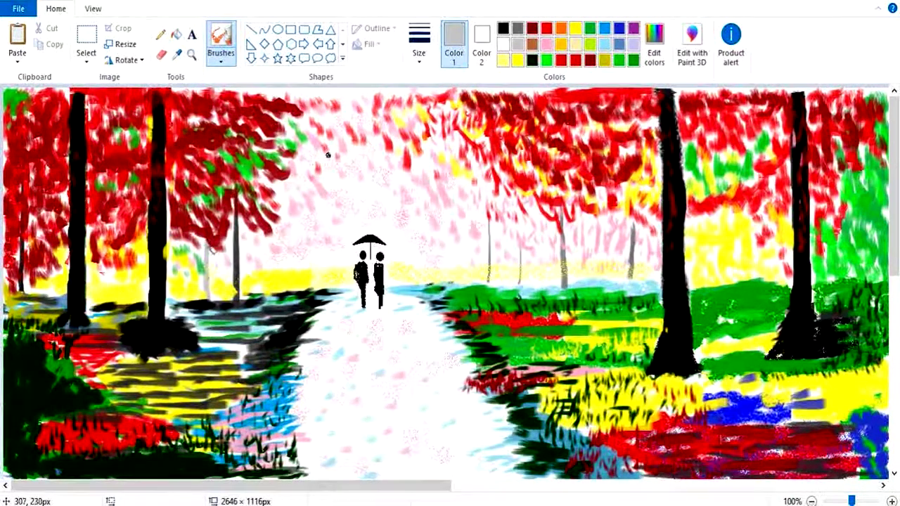
click(518, 61)
click(518, 44)
click(482, 44)
click(517, 44)
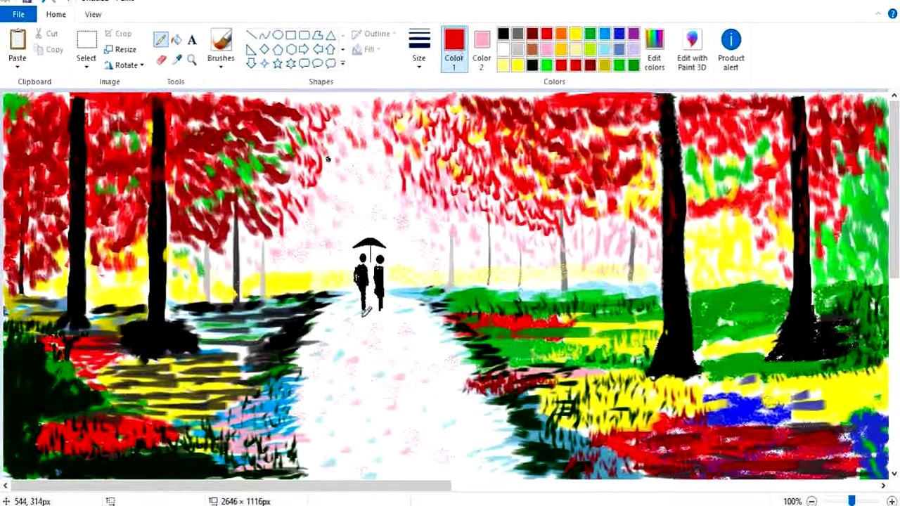
- Scribble thin black pencil reflections of both figures on the path directly below their feet
click(503, 34)
drag(363, 313, 365, 343)
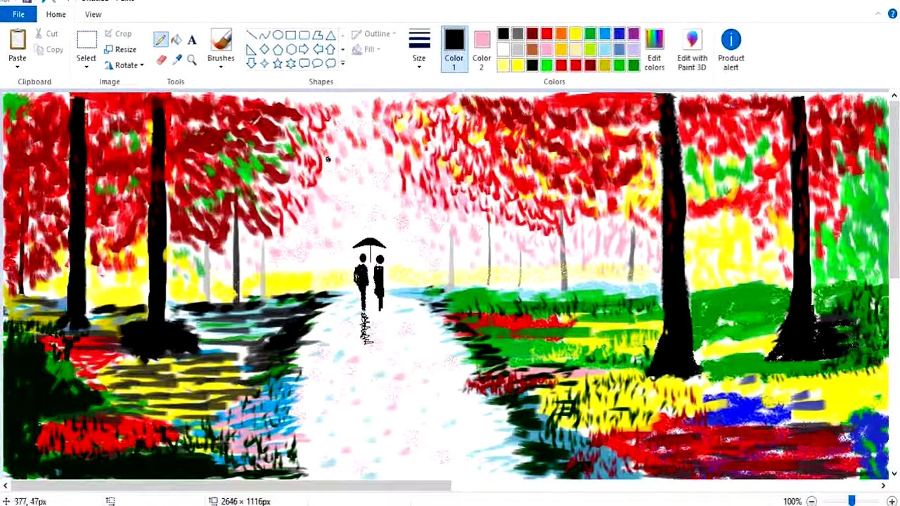
mouse_move(379, 308)
mouse_down()
mouse_move(394, 338)
mouse_move(382, 354)
mouse_up()
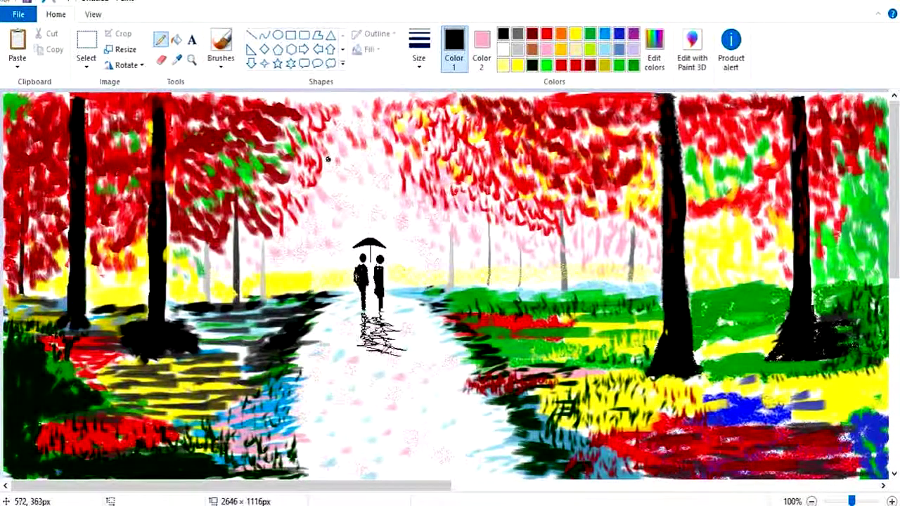
click(220, 42)
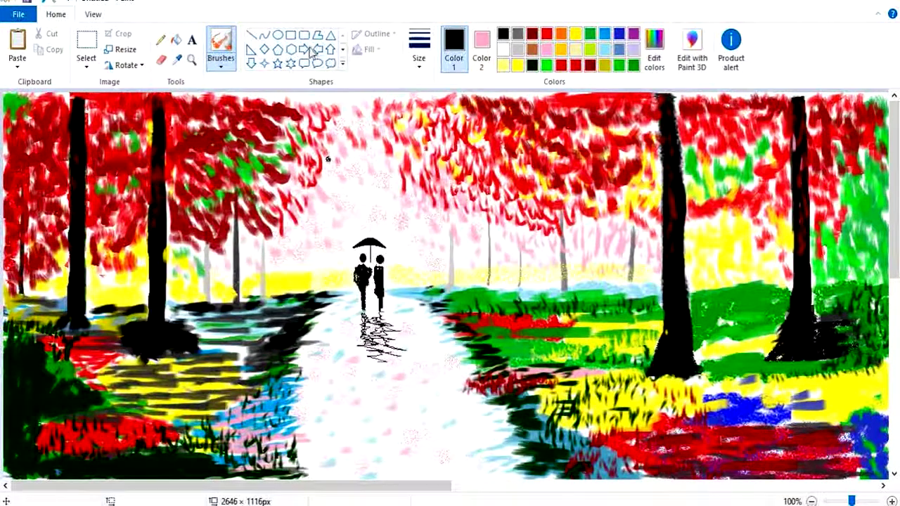
click(419, 50)
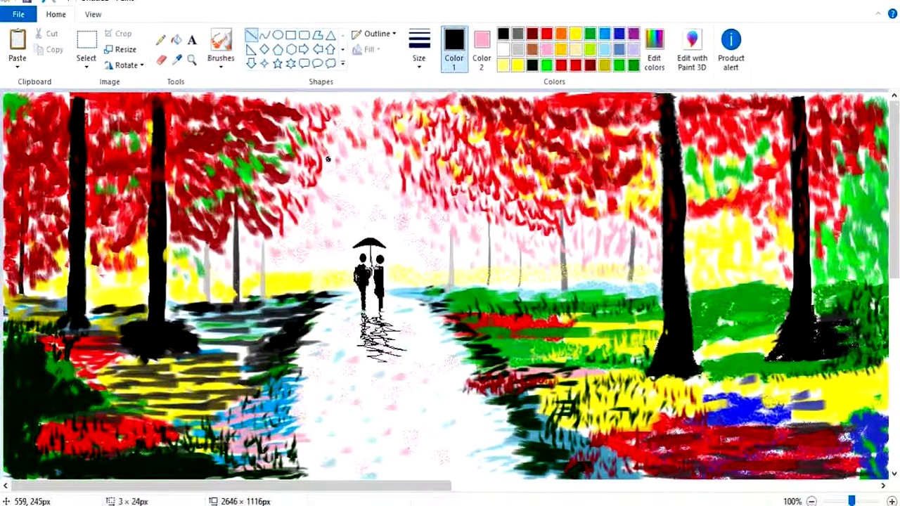
click(161, 40)
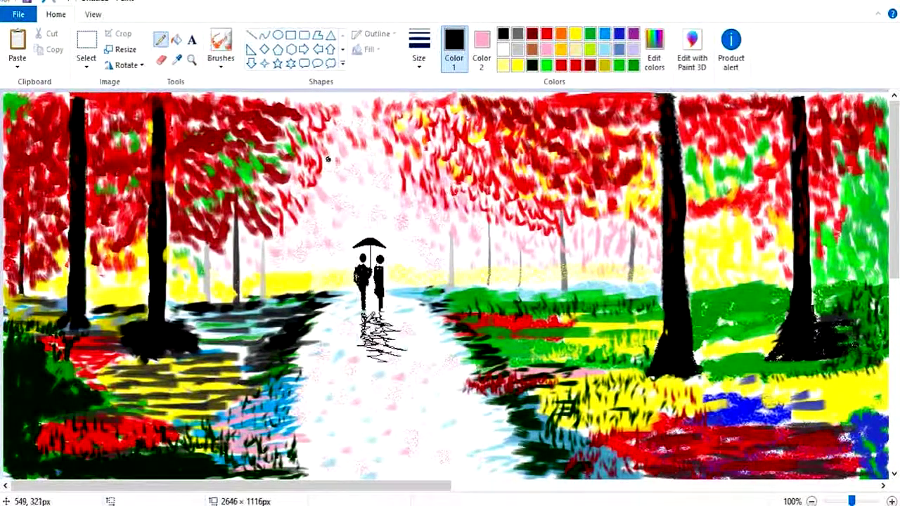
mouse_move(365, 324)
mouse_down()
mouse_move(371, 338)
mouse_move(382, 324)
mouse_move(380, 363)
mouse_up()
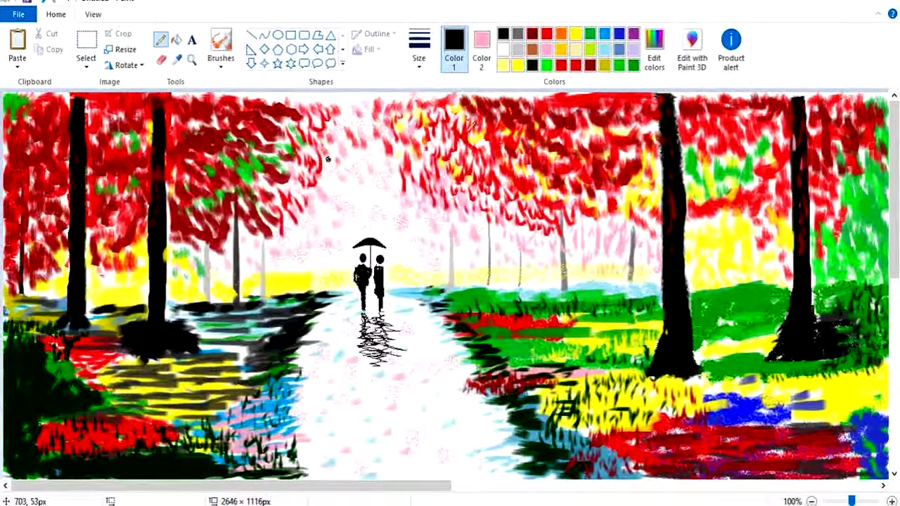
- Brush black strokes along the path's far edge beside the figures and black grass blades across the green and yellow ground on the right
click(221, 47)
drag(405, 293, 461, 296)
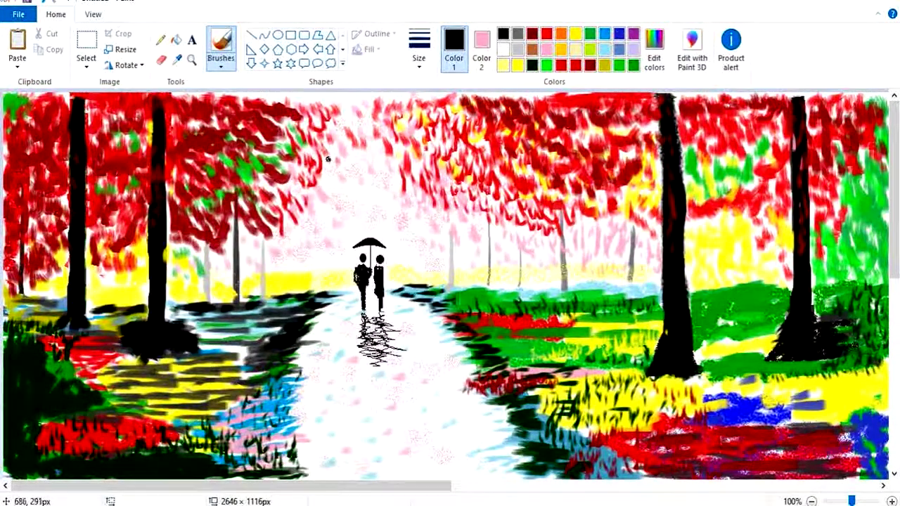
mouse_move(699, 361)
mouse_down()
mouse_move(756, 357)
mouse_move(772, 331)
mouse_move(735, 322)
mouse_move(696, 293)
mouse_move(731, 303)
mouse_move(609, 326)
mouse_move(579, 345)
mouse_up()
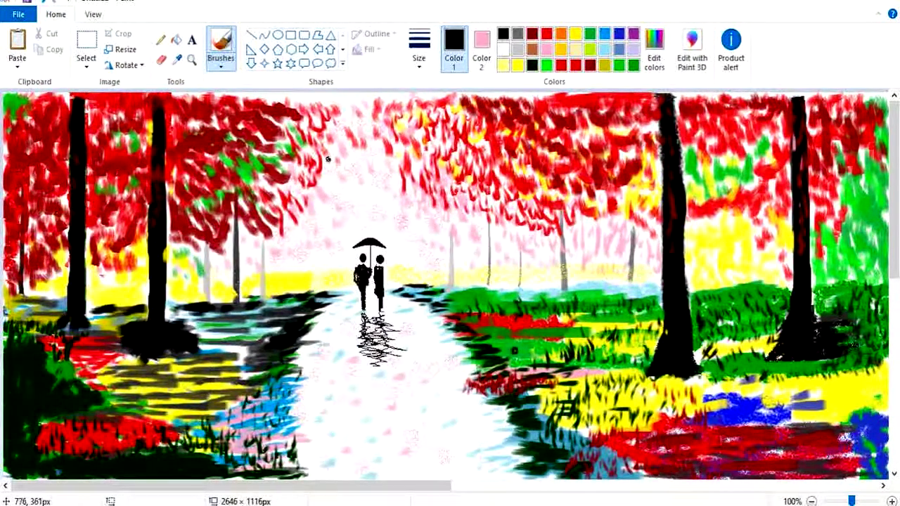
click(619, 33)
click(503, 34)
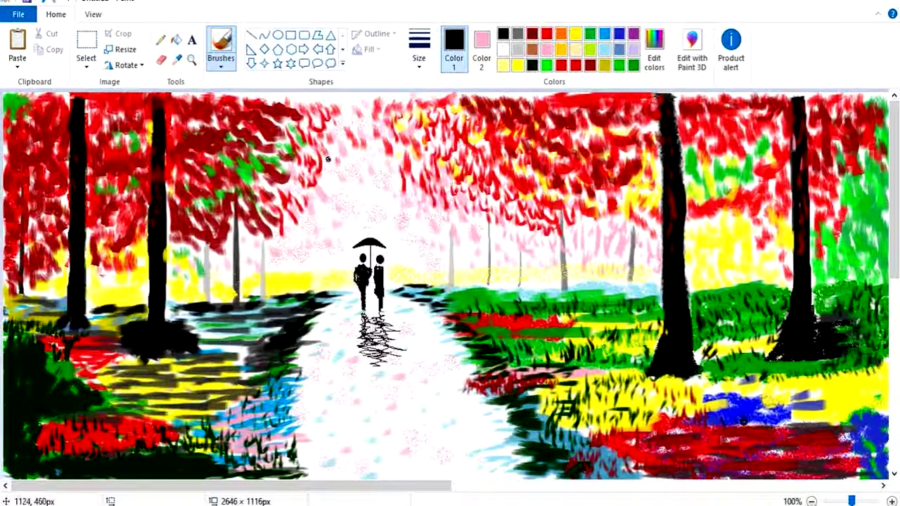